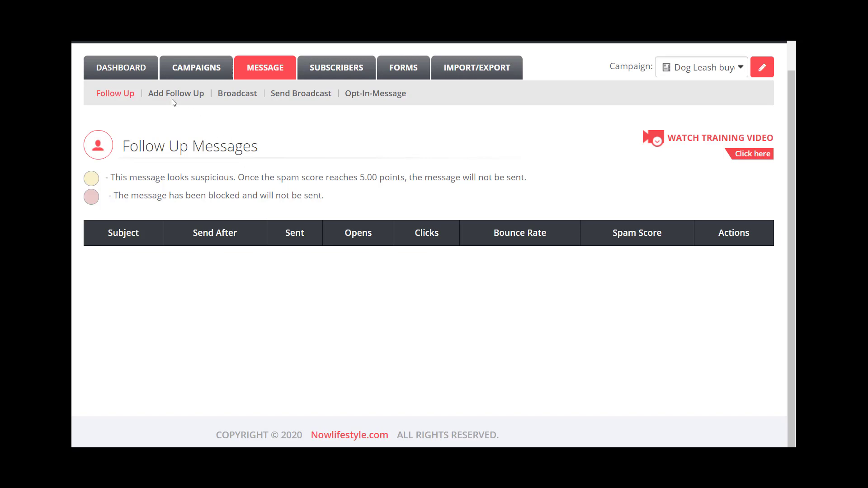
# Switch the campaign to Dog Lovers and start adding a new follow-up message.
pyautogui.click(691, 69)
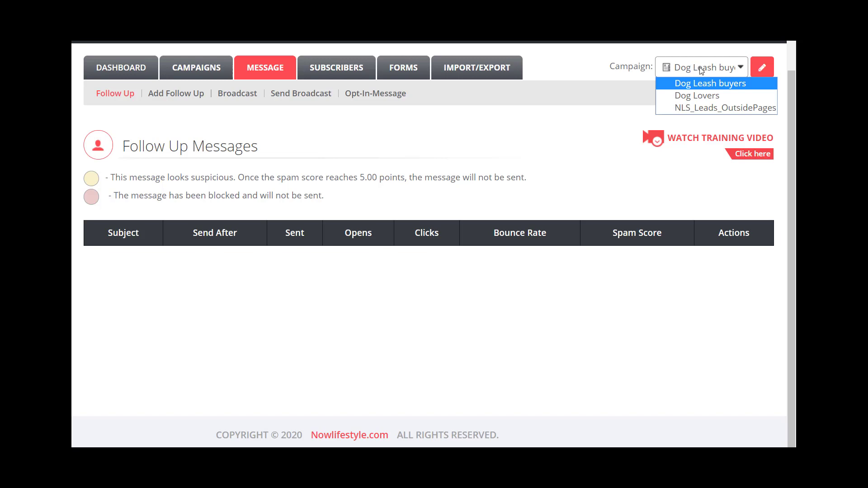
pyautogui.click(710, 97)
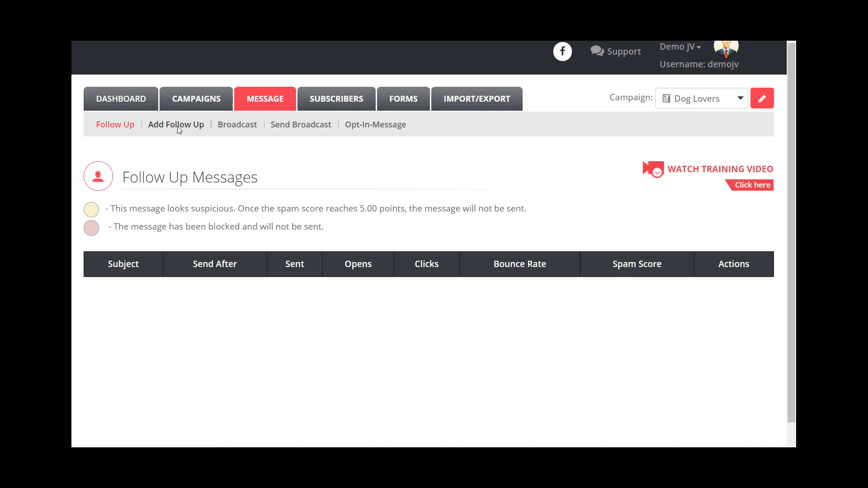
pyautogui.click(177, 126)
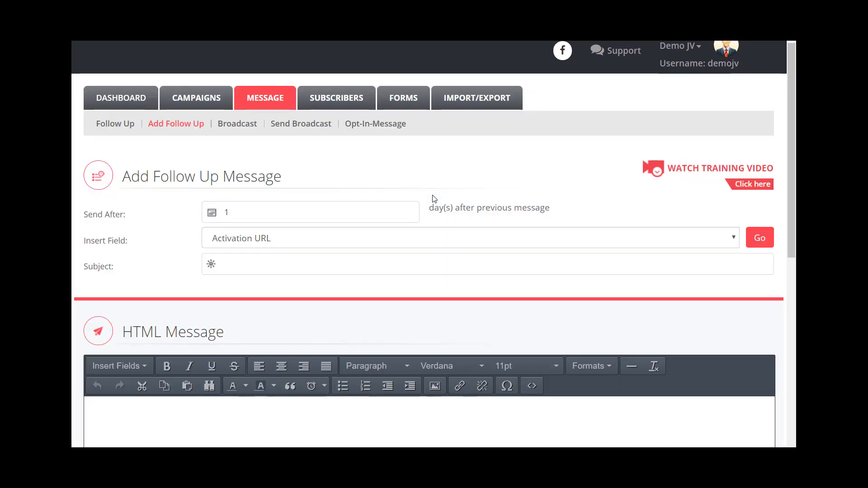
# Set the follow-up message to send 0 days after the previous message.
pyautogui.scroll(-2, 433, 199)
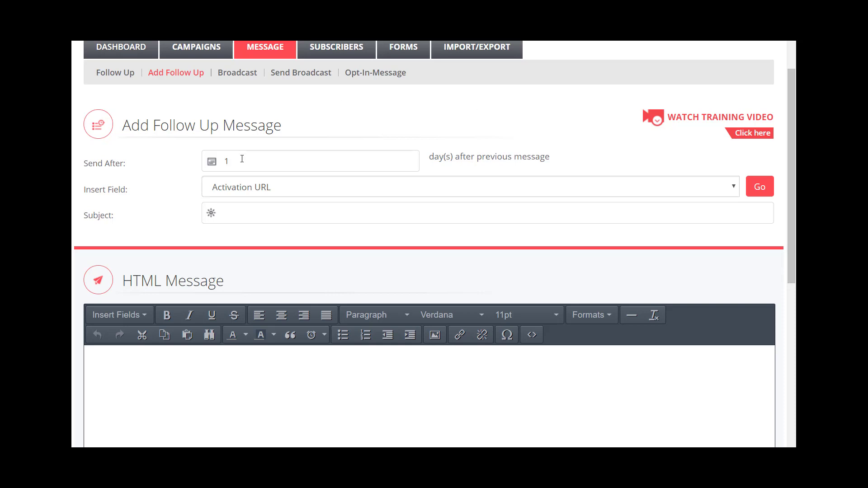
pyautogui.doubleClick(220, 163)
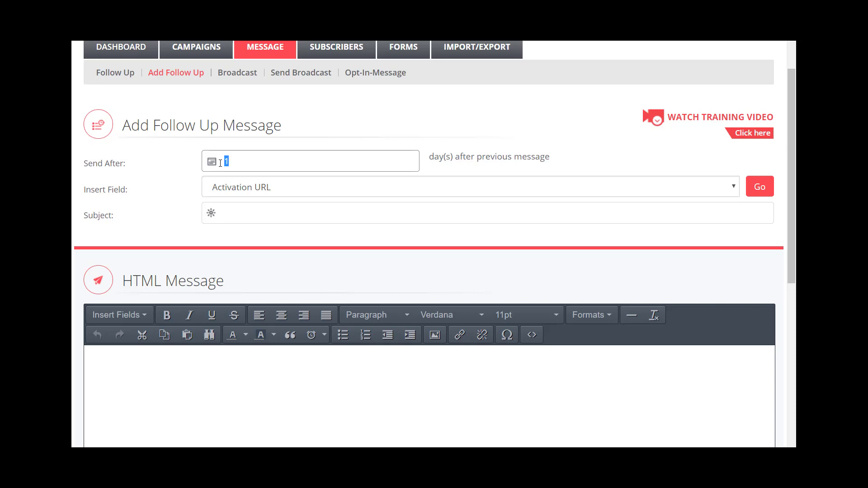
pyautogui.write('0')
pyautogui.click(249, 162)
# Enter "Welcome to the Dog Lovers Family!" as the subject of the follow-up message.
pyautogui.click(259, 214)
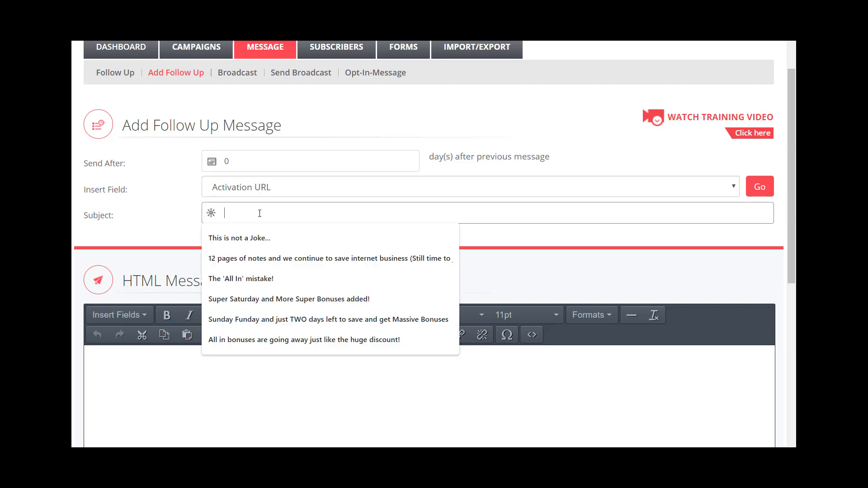
pyautogui.write('WElcome')
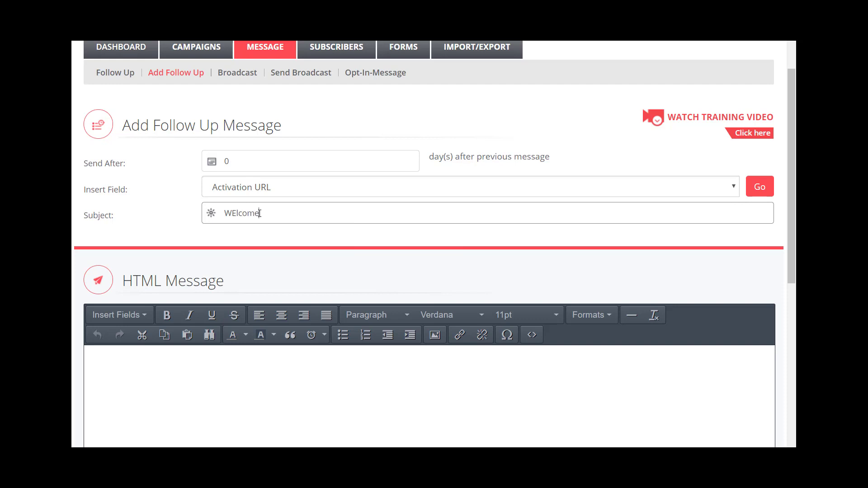
pyautogui.press('BackSpace')
pyautogui.press('BackSpace')
pyautogui.press('BackSpace')
pyautogui.press('BackSpace')
pyautogui.press('BackSpace')
pyautogui.press('BackSpace')
pyautogui.write('el')
pyautogui.write('co')
pyautogui.write('me to the Do')
pyautogui.write('g Lovers ')
pyautogui.write('Grou')
pyautogui.press('BackSpace')
pyautogui.press('BackSpace')
pyautogui.press('BackSpace')
pyautogui.press('BackSpace')
pyautogui.write('Family!')
# Look through the personalization fields that can be inserted into the message's subject.
pyautogui.scroll(-1, 260, 213)
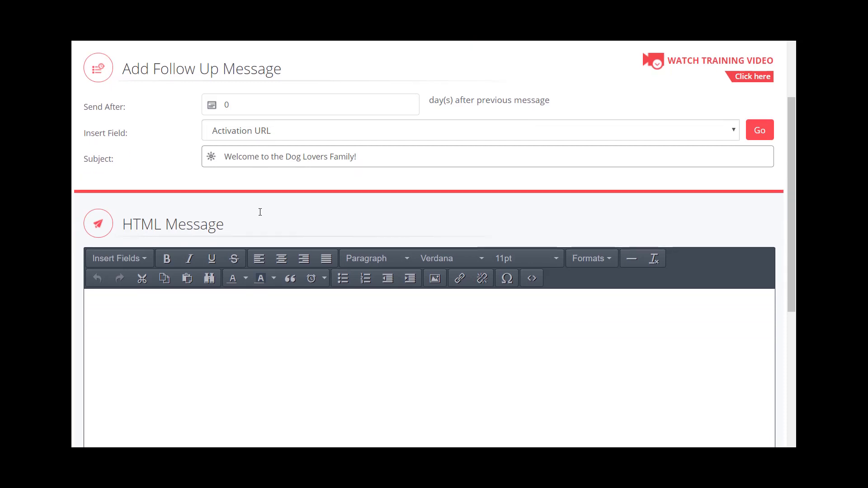
pyautogui.click(271, 301)
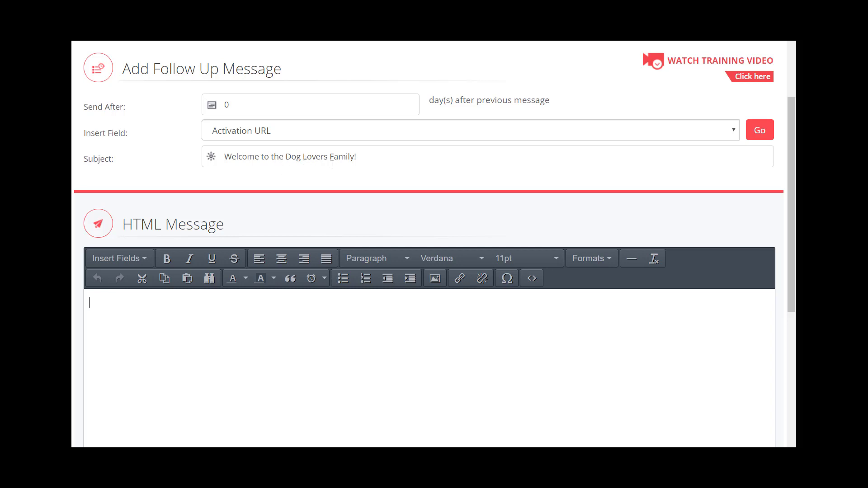
pyautogui.scroll(3, 331, 164)
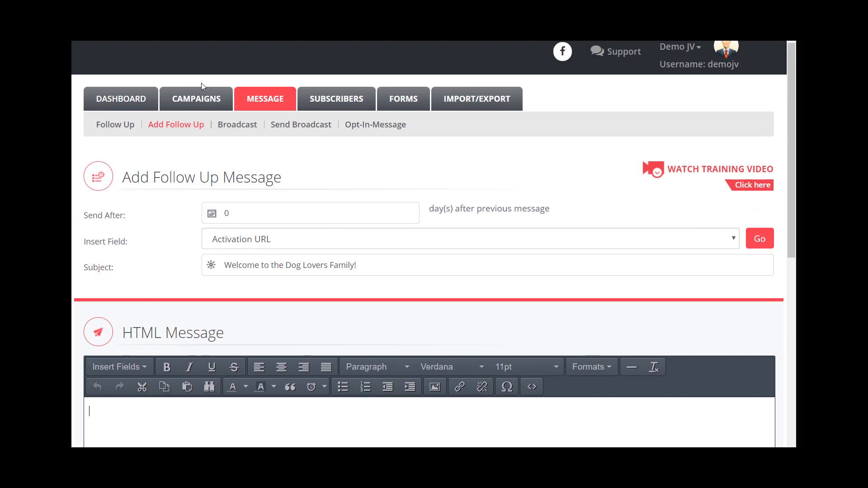
pyautogui.scroll(-3, 256, 182)
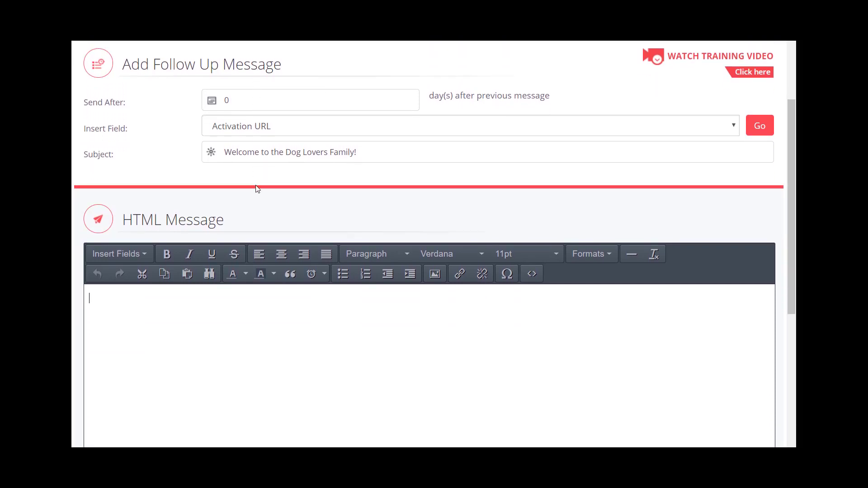
pyautogui.scroll(-1, 789, 216)
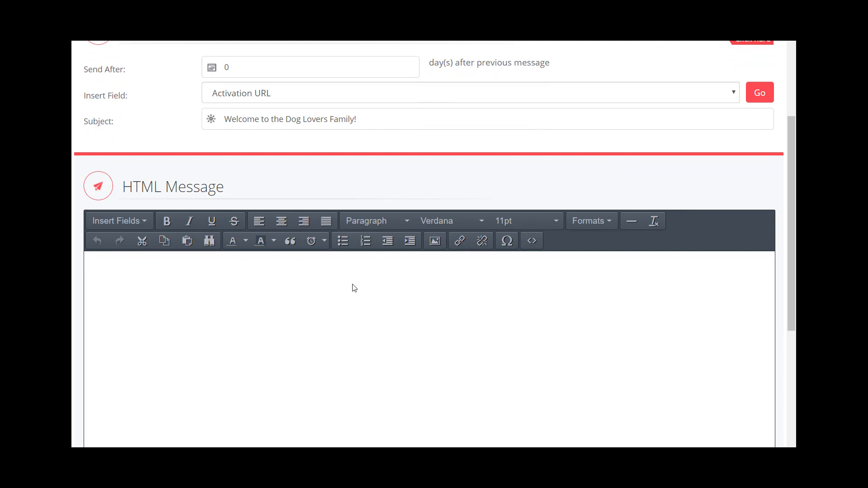
pyautogui.click(256, 95)
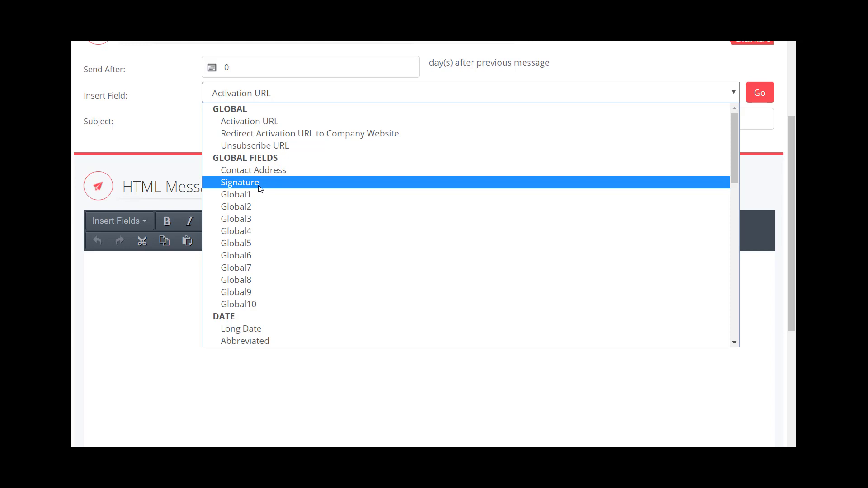
pyautogui.scroll(-5, 272, 215)
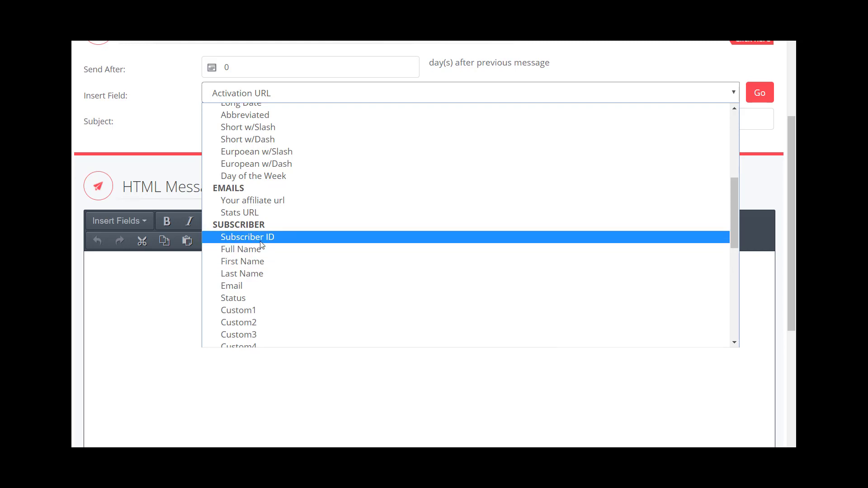
pyautogui.scroll(-7, 260, 243)
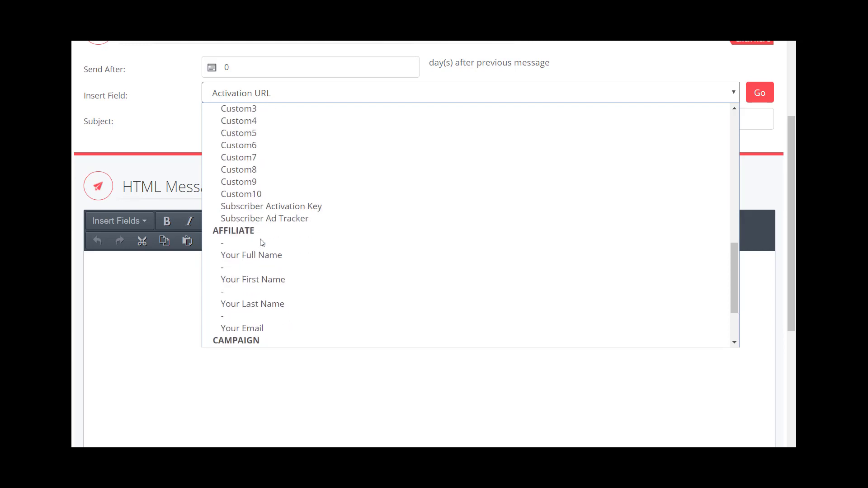
pyautogui.scroll(10, 259, 238)
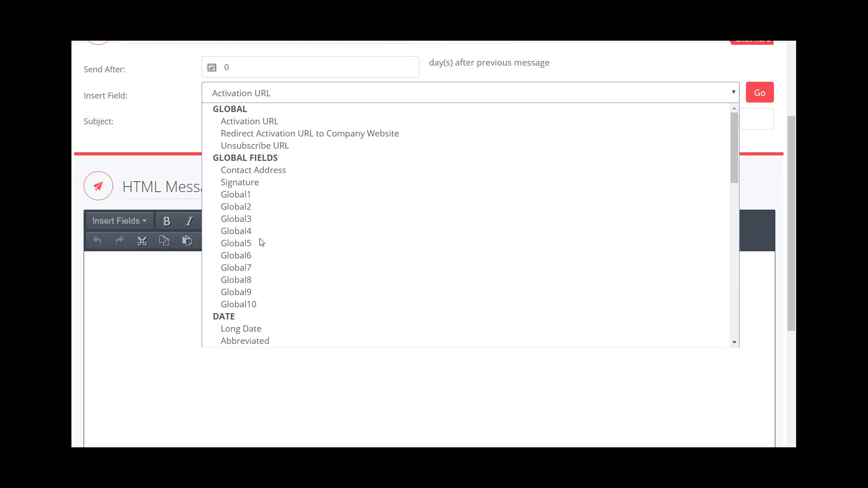
pyautogui.click(189, 296)
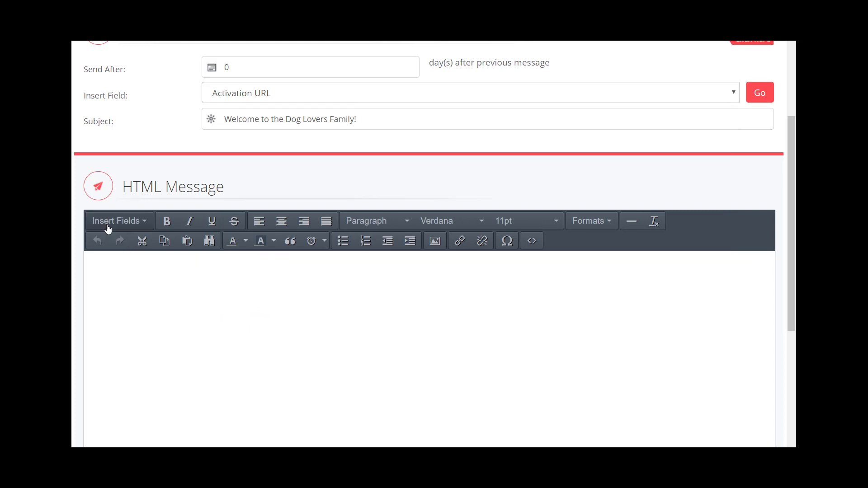
# Begin the HTML message with the greeting "Hey", the subscriber's First Name field and an exclamation mark.
pyautogui.write('Hey')
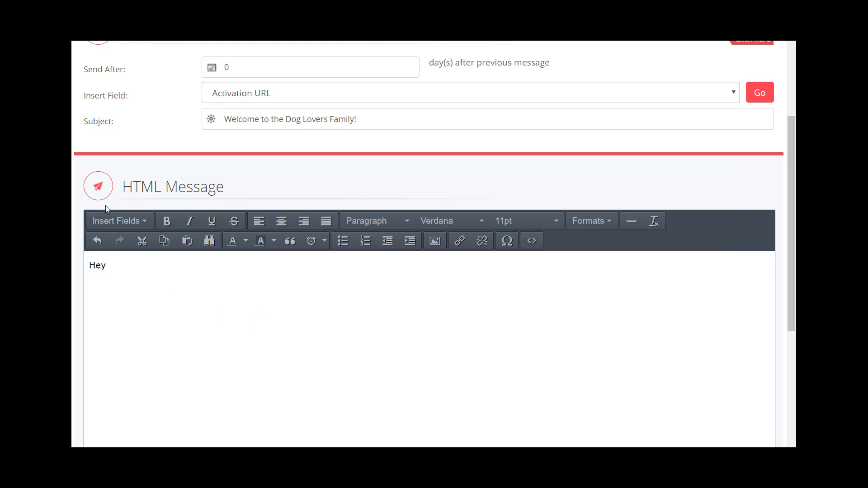
pyautogui.click(108, 229)
pyautogui.moveTo(114, 238)
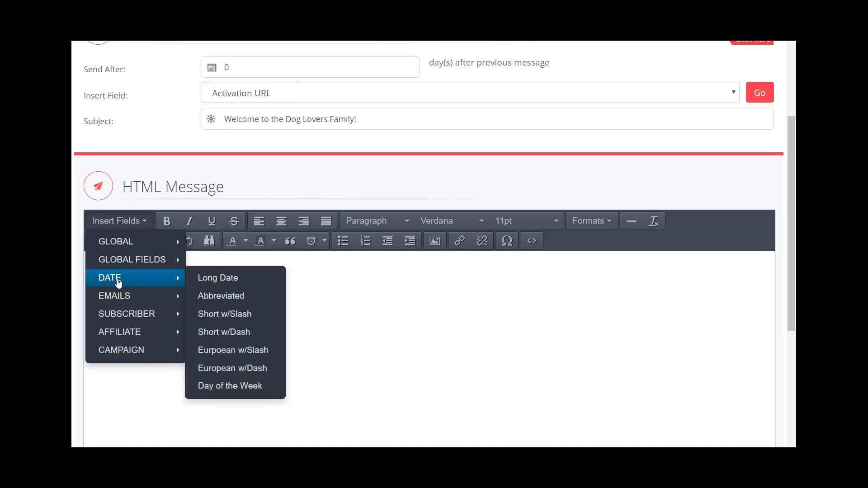
pyautogui.moveTo(120, 310)
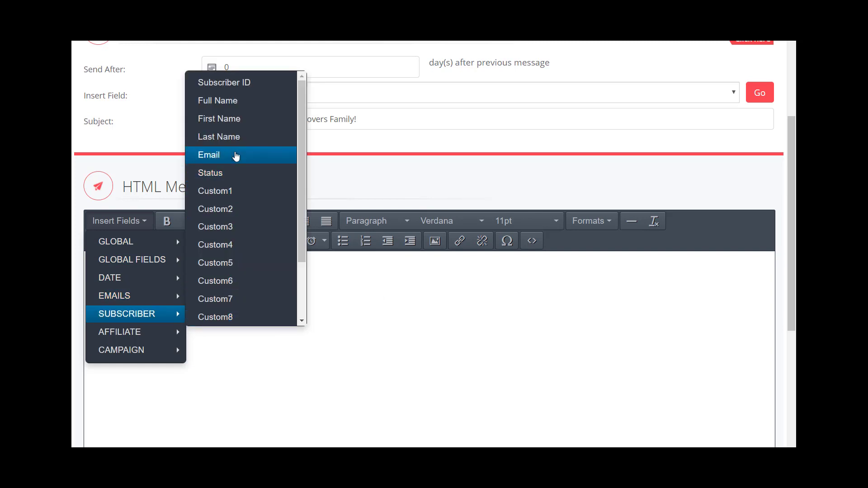
pyautogui.click(219, 119)
pyautogui.write('!')
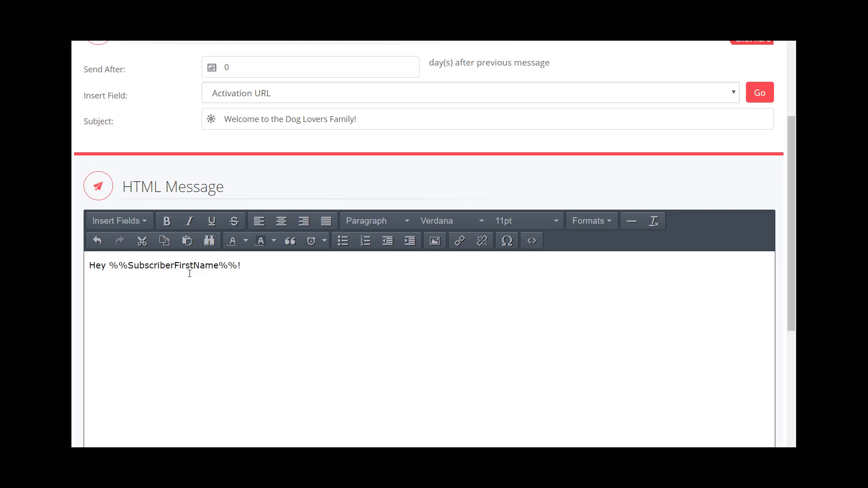
# Add the line "Just wanted to welcome you too the Dog Lovers Family!" below the greeting.
pyautogui.write('Just wanted to welceom s')
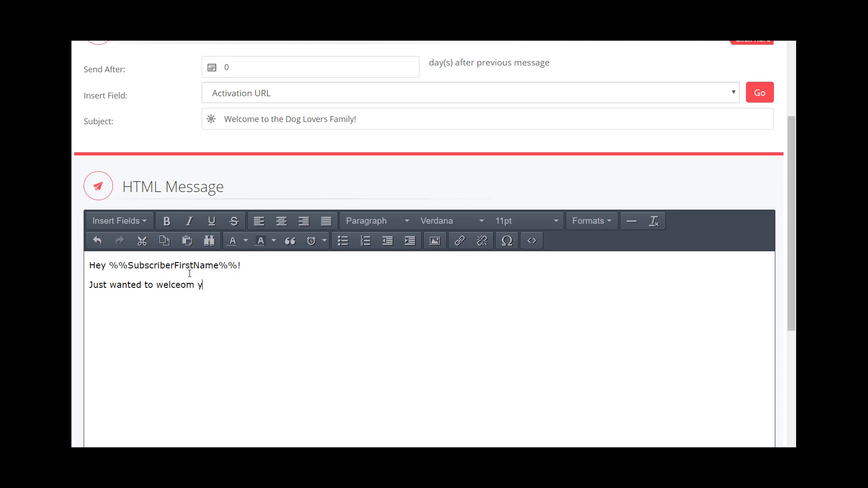
pyautogui.press('BackSpace')
pyautogui.press('BackSpace')
pyautogui.press('BackSpace')
pyautogui.press('BackSpace')
pyautogui.press('BackSpace')
pyautogui.write('ome you too the ')
pyautogui.write('F')
pyautogui.press('BackSpace')
pyautogui.write('Dog Lovers Family!.')
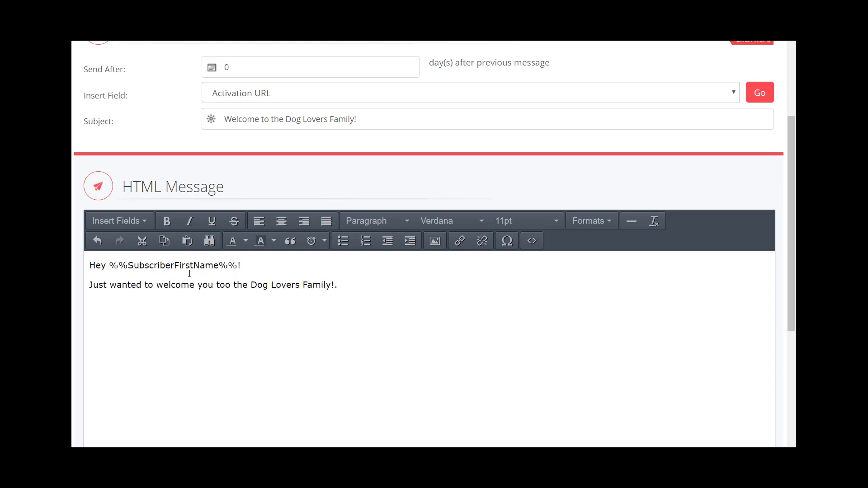
pyautogui.press('BackSpace')
# Add a "Content" placeholder line and the closing line "Lovin' the Dogs," below the welcome sentence.
pyautogui.write('Content')
pyautogui.write('Loving')
pyautogui.press('BackSpace')
pyautogui.write("' the Dogs,")
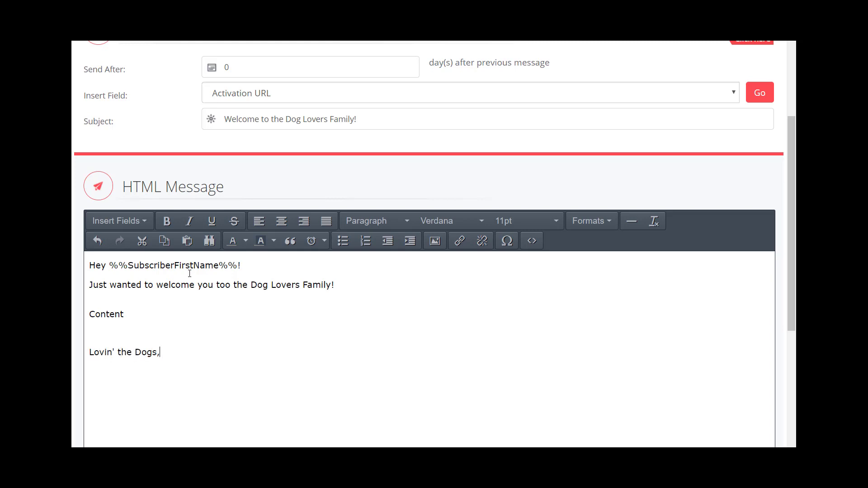
# Sign the message with the sender's full name below the closing line.
pyautogui.press('Return')
pyautogui.press('Return')
pyautogui.write('Dave')
pyautogui.press('BackSpace')
pyautogui.press('BackSpace')
pyautogui.press('BackSpace')
pyautogui.press('BackSpace')
pyautogui.press('BackSpace')
pyautogui.write('Dave Gardner')
pyautogui.press('Return')
pyautogui.write('Your NUmbner')
pyautogui.press('BackSpace')
pyautogui.press('BackSpace')
pyautogui.press('BackSpace')
pyautogui.press('BackSpace')
pyautogui.press('BackSpace')
pyautogui.press('BackSpace')
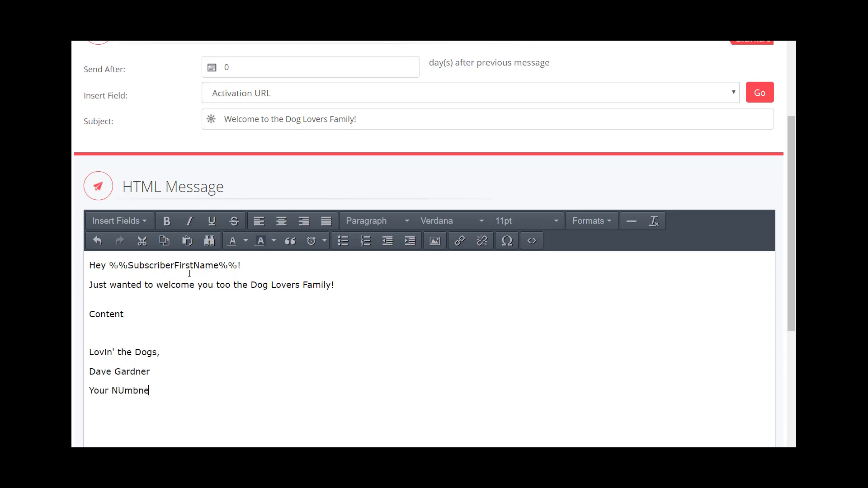
pyautogui.write('umbn')
pyautogui.press('BackSpace')
pyautogui.write('er')
pyautogui.press('Return')
pyautogui.write('http://Dog')
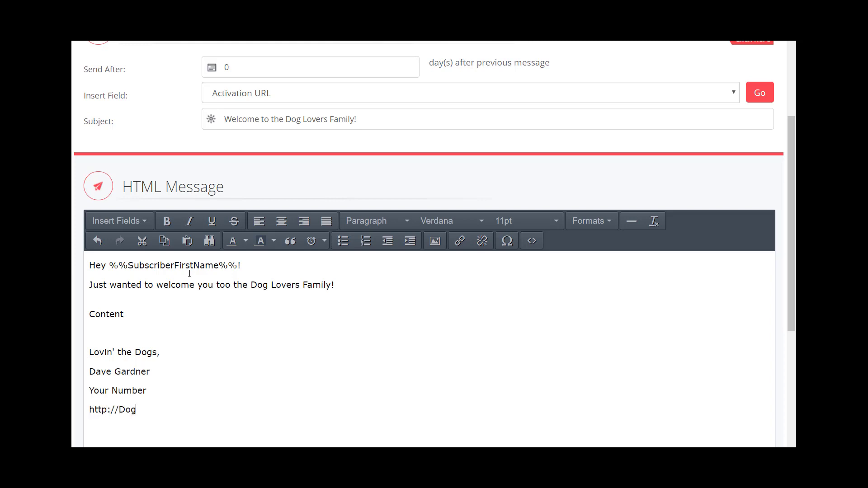
pyautogui.write('LoversGroup.com')
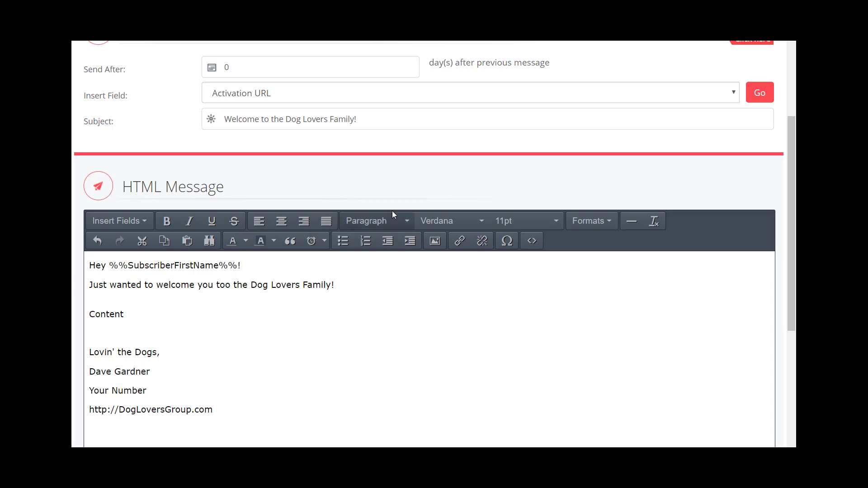
pyautogui.moveTo(789, 211); pyautogui.dragTo(785, 167)
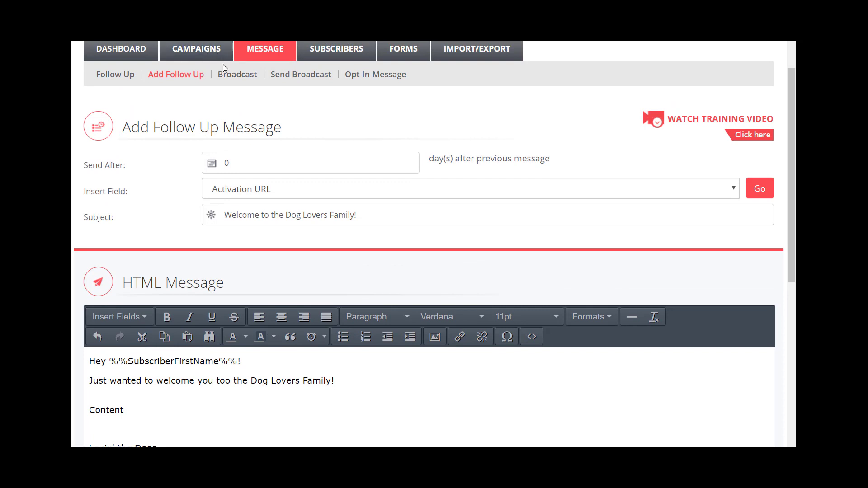
pyautogui.scroll(-1, 195, 181)
pyautogui.scroll(-3, 195, 180)
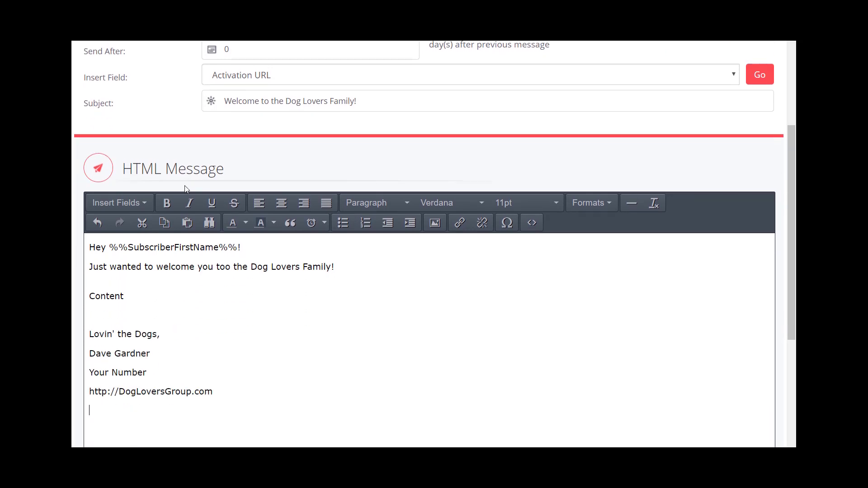
pyautogui.scroll(-2, 187, 189)
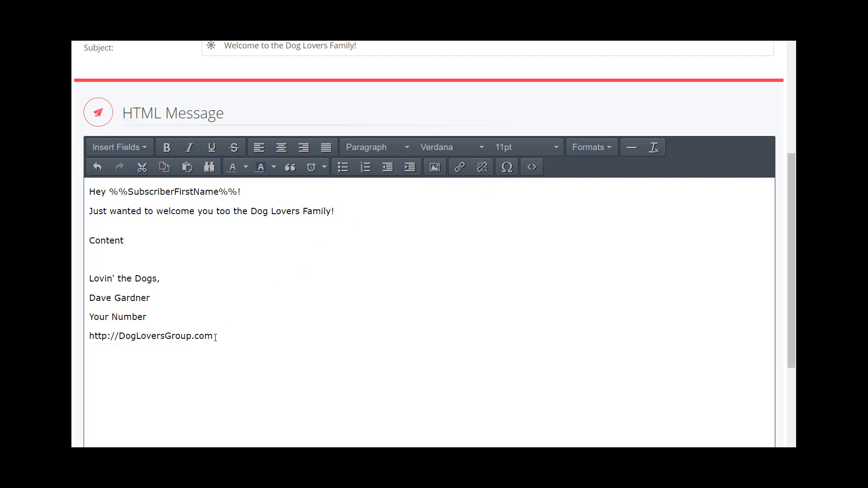
pyautogui.moveTo(213, 337); pyautogui.dragTo(86, 338)
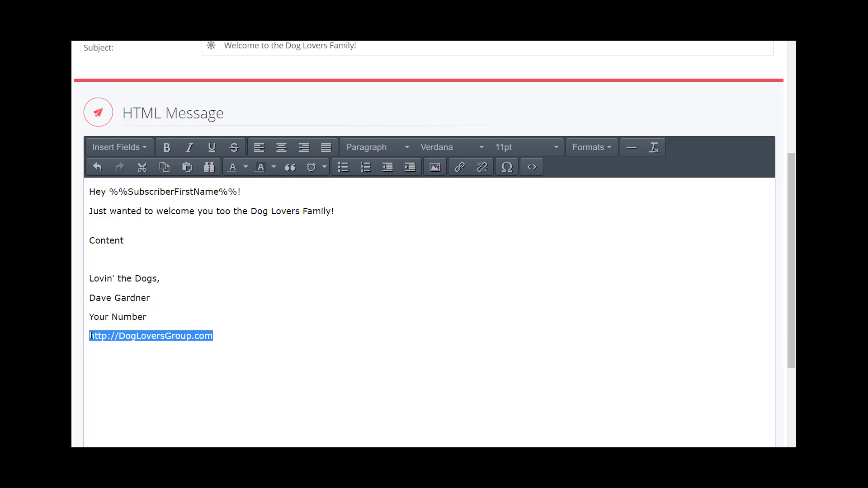
pyautogui.click(91, 336)
pyautogui.moveTo(91, 336); pyautogui.dragTo(219, 338)
pyautogui.click(460, 168)
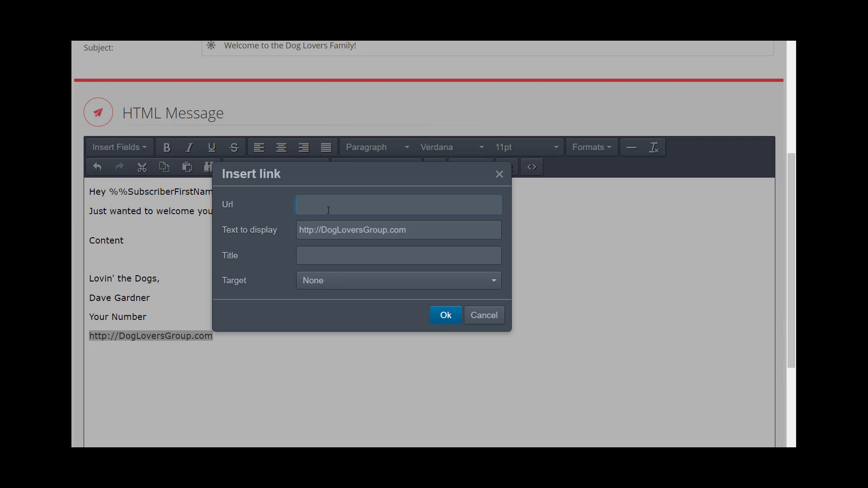
pyautogui.click(331, 207)
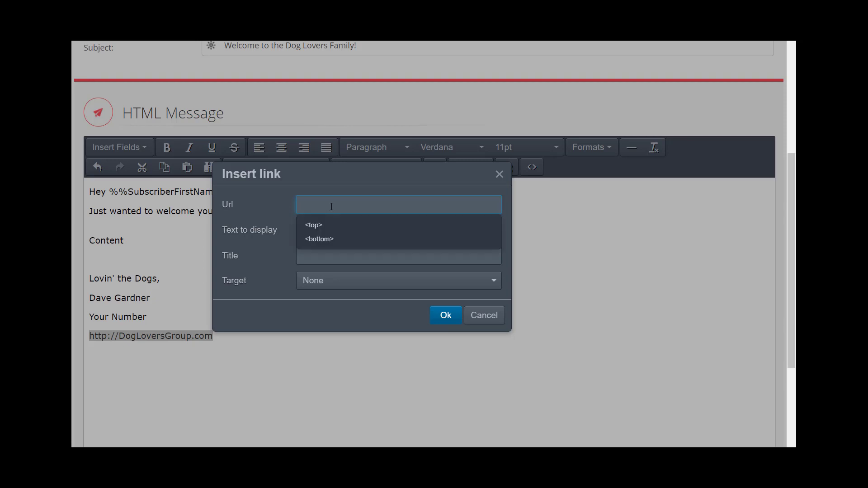
pyautogui.rightClick(331, 207)
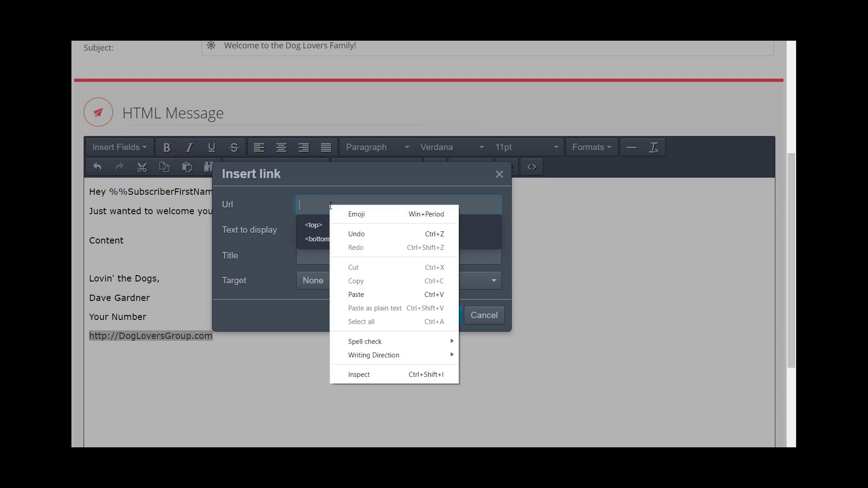
pyautogui.click(356, 295)
pyautogui.click(484, 316)
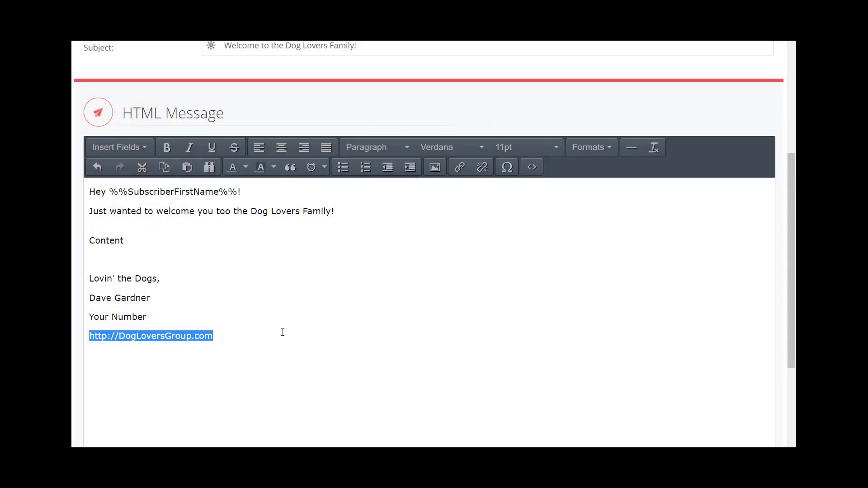
pyautogui.moveTo(283, 332); pyautogui.dragTo(87, 340)
pyautogui.hotkey('ctrl', 'c')
pyautogui.rightClick(137, 335)
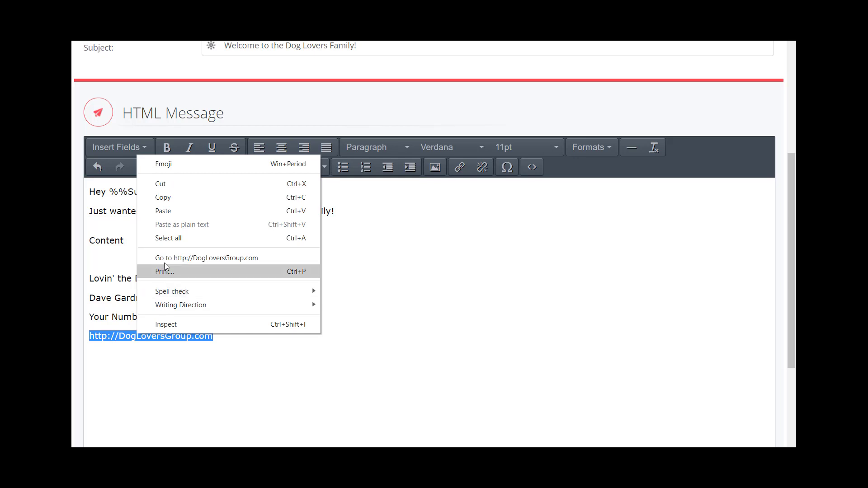
pyautogui.click(164, 199)
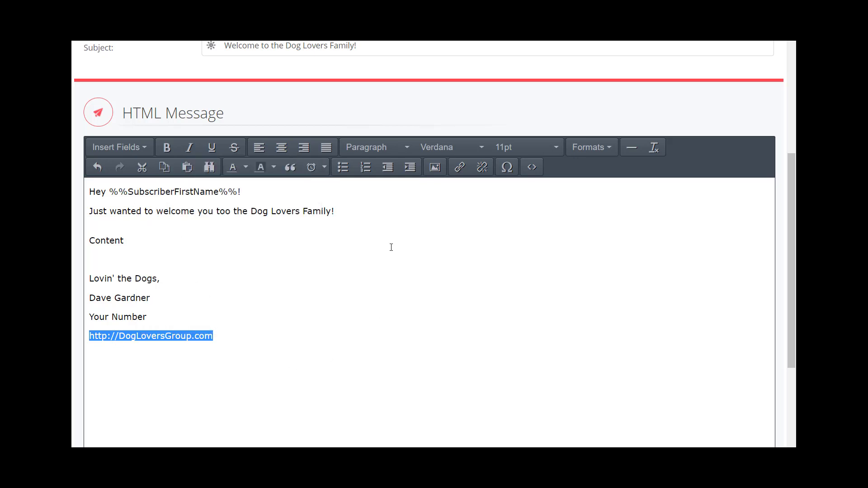
pyautogui.click(459, 167)
pyautogui.rightClick(340, 208)
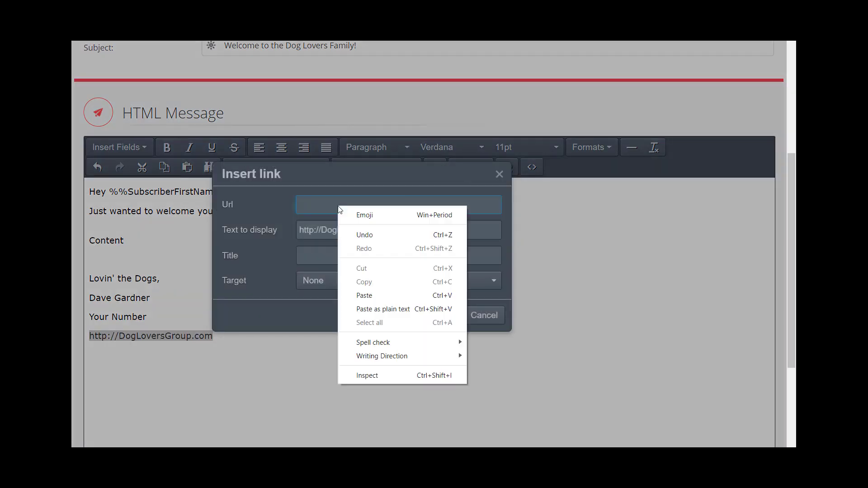
pyautogui.click(366, 295)
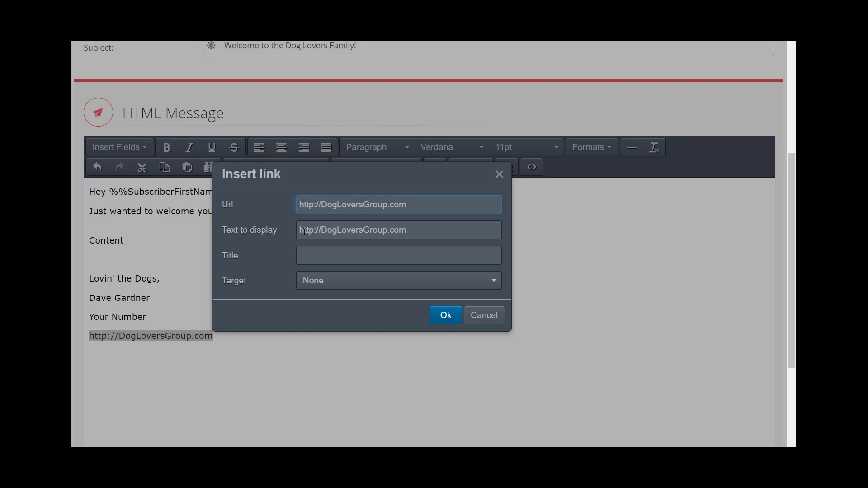
# Shorten the link's display text to "DogLoversGroup" and insert the link.
pyautogui.moveTo(320, 230); pyautogui.dragTo(298, 231)
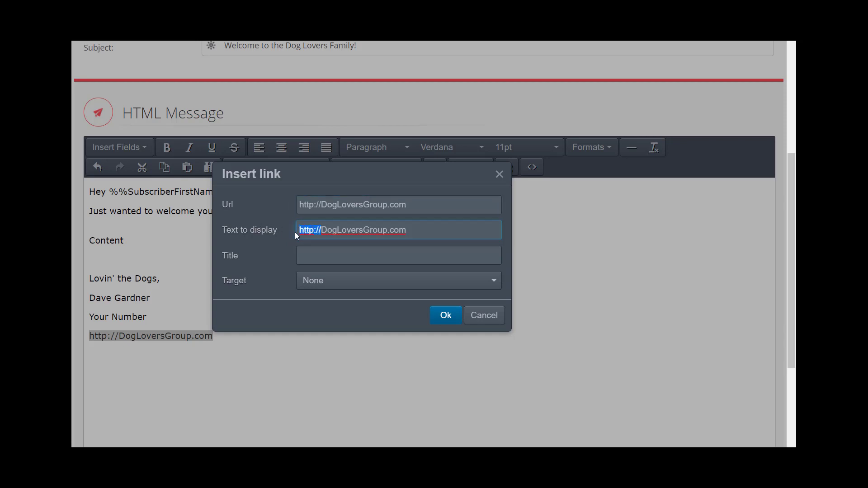
pyautogui.press('BackSpace')
pyautogui.moveTo(366, 230); pyautogui.dragTo(400, 235)
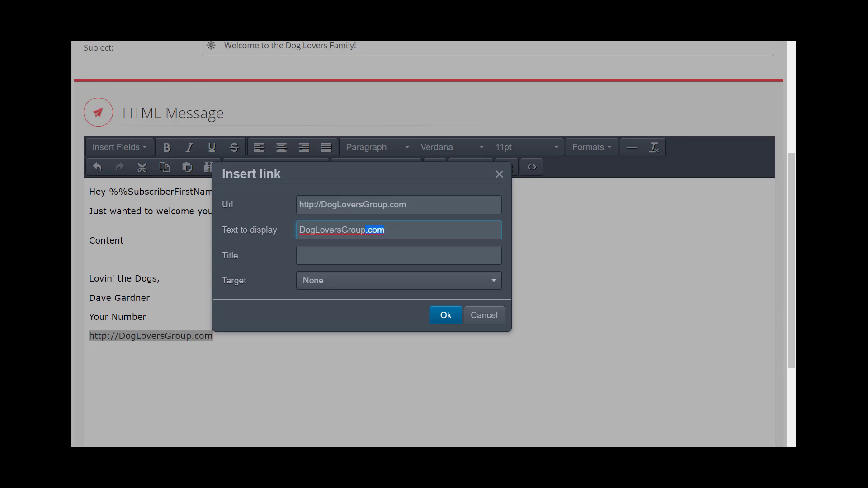
pyautogui.press('BackSpace')
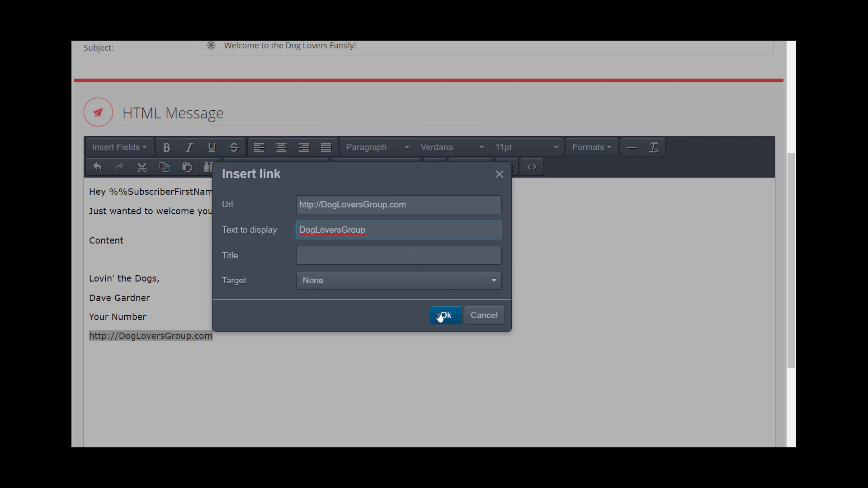
pyautogui.click(445, 315)
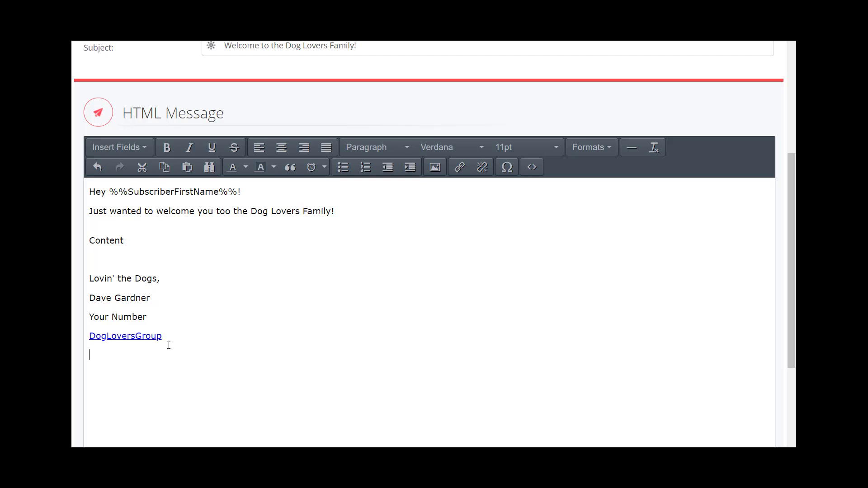
# Start inserting an image below the website link and search Google Images for "dogs" in a new browser tab.
pyautogui.click(434, 168)
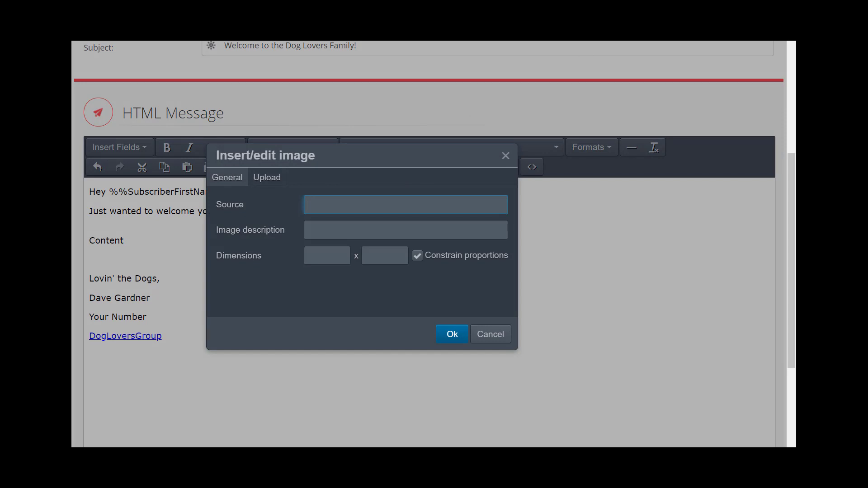
pyautogui.hotkey('ctrl', 't')
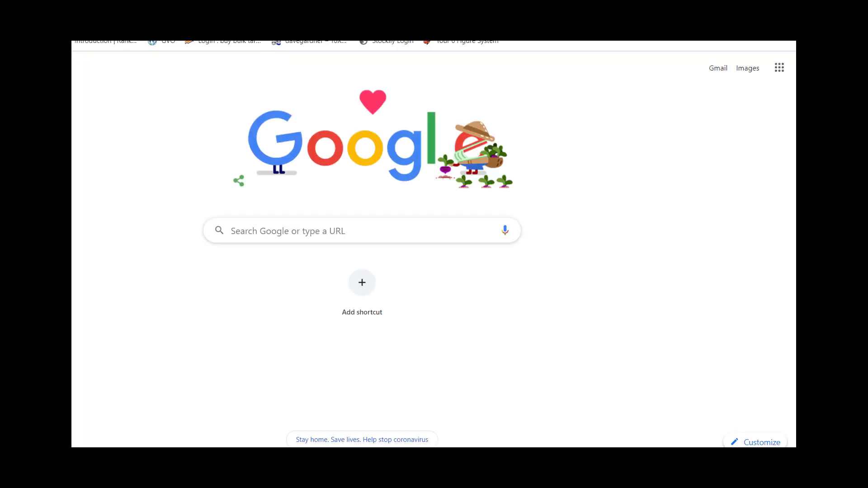
pyautogui.write('dogs')
pyautogui.press('Return')
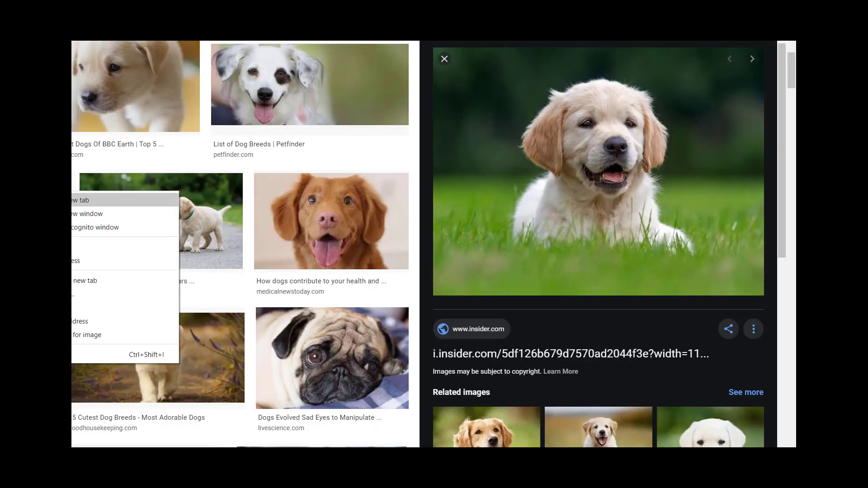
pyautogui.press('Escape')
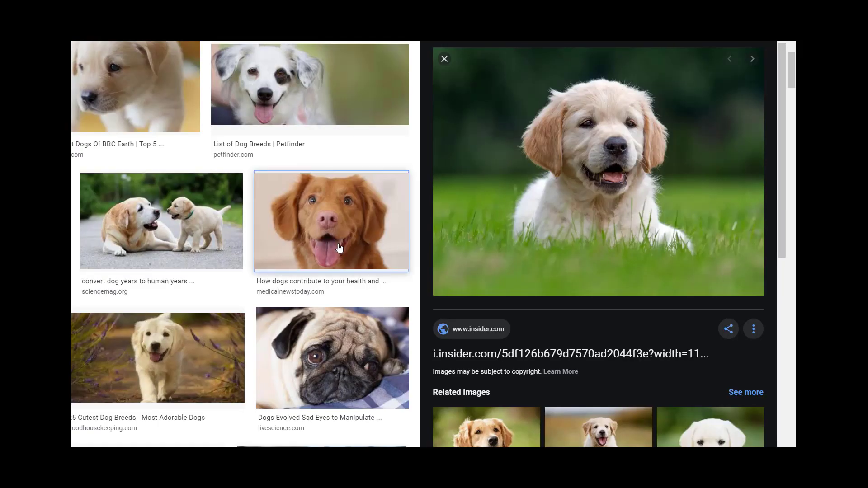
pyautogui.click(338, 244)
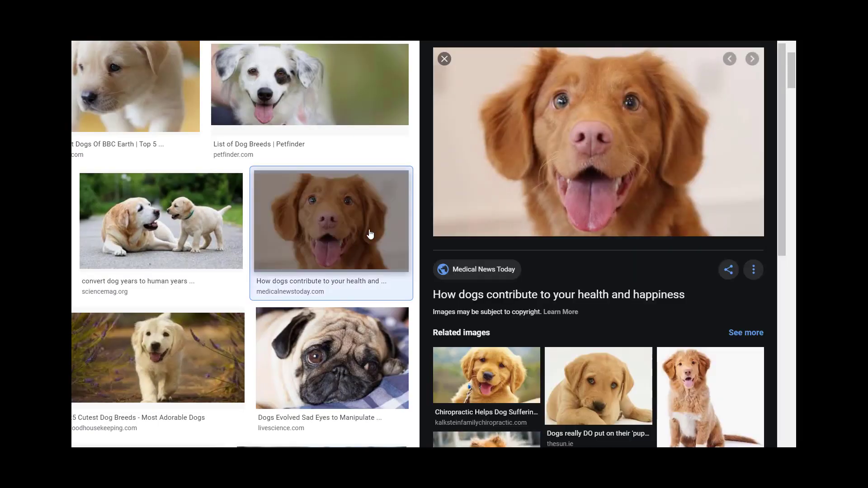
pyautogui.rightClick(582, 145)
pyautogui.click(601, 148)
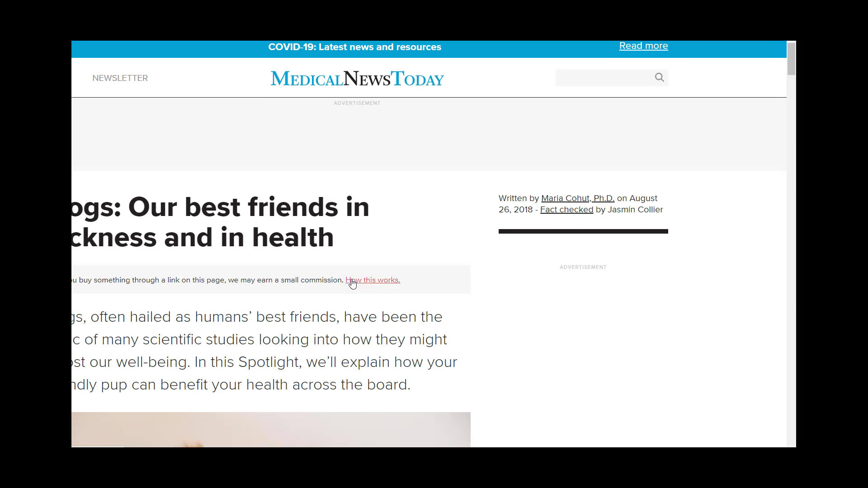
pyautogui.scroll(-5, 349, 276)
pyautogui.rightClick(286, 262)
pyautogui.click(244, 262)
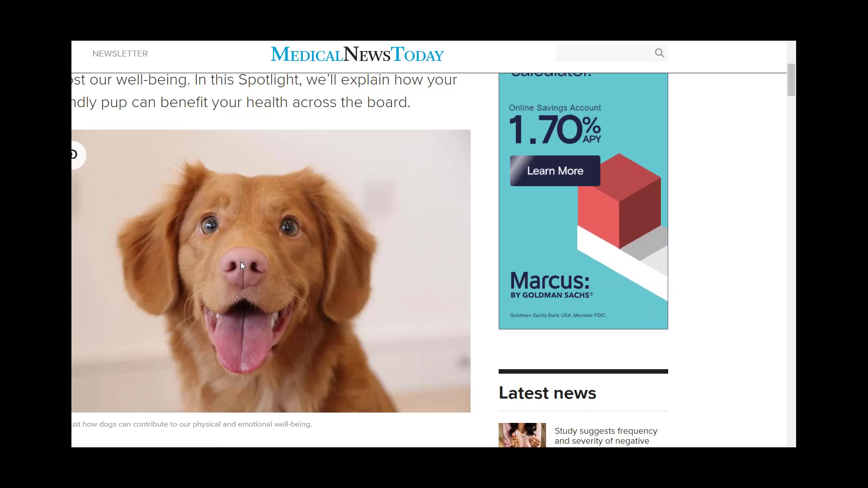
pyautogui.scroll(-3, 241, 262)
pyautogui.scroll(3, 241, 260)
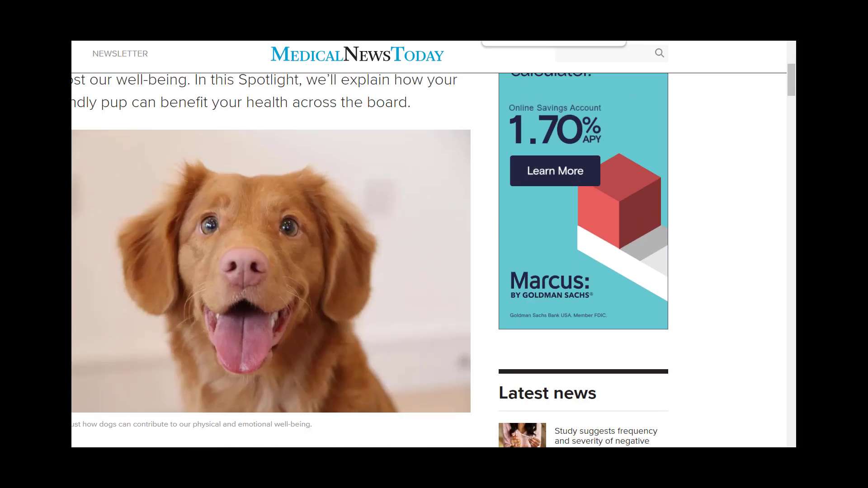
pyautogui.hotkey('ctrl', 'w')
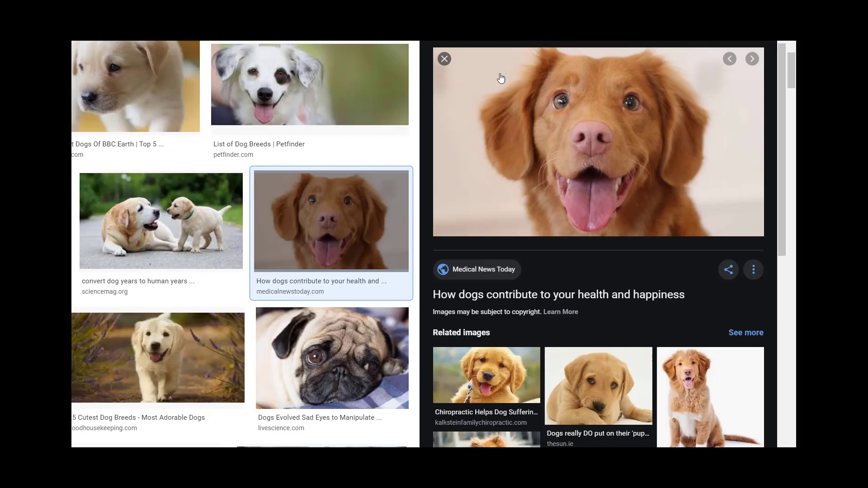
# Open the Petfinder picture of the white dog with the black eye patch on its own and copy its image address.
pyautogui.click(300, 104)
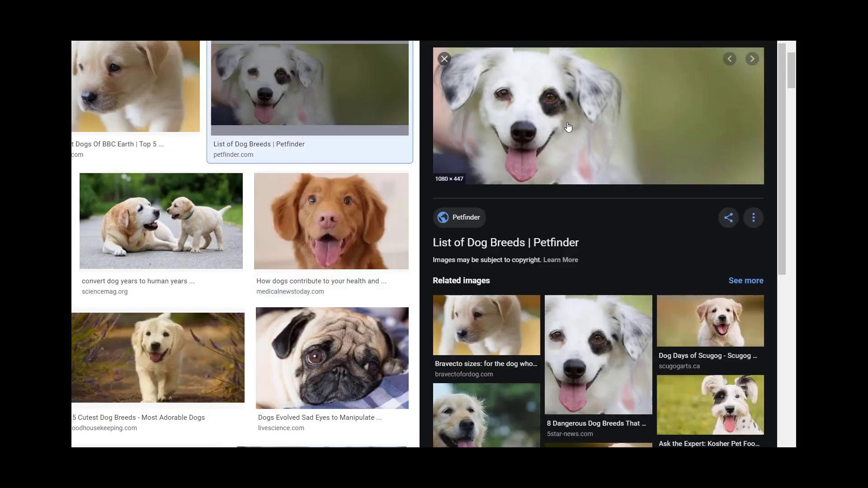
pyautogui.rightClick(574, 119)
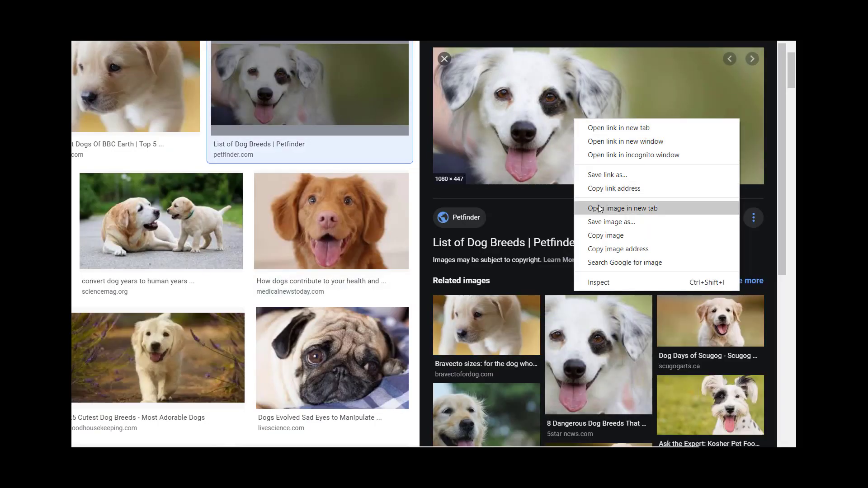
pyautogui.click(631, 208)
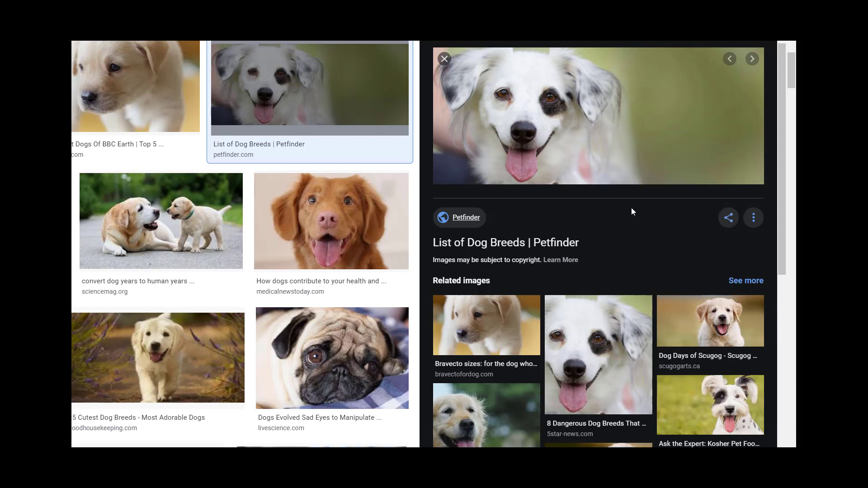
pyautogui.hotkey('ctrl', 'Tab')
pyautogui.rightClick(400, 202)
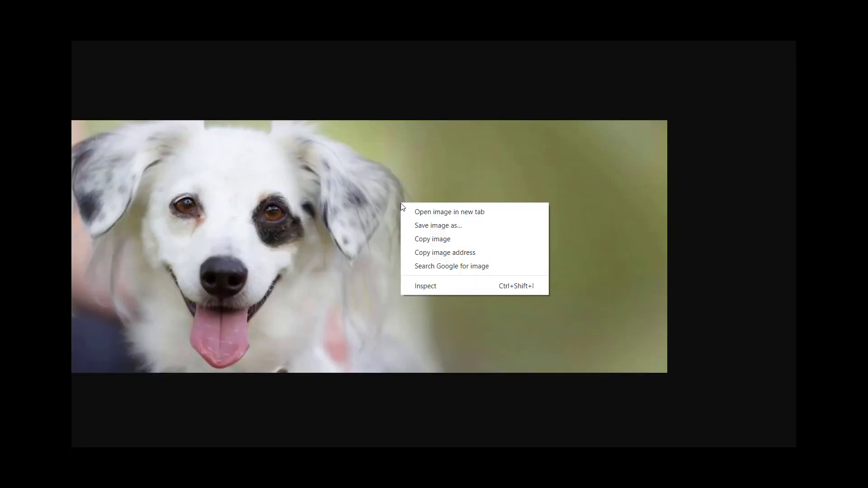
pyautogui.click(412, 209)
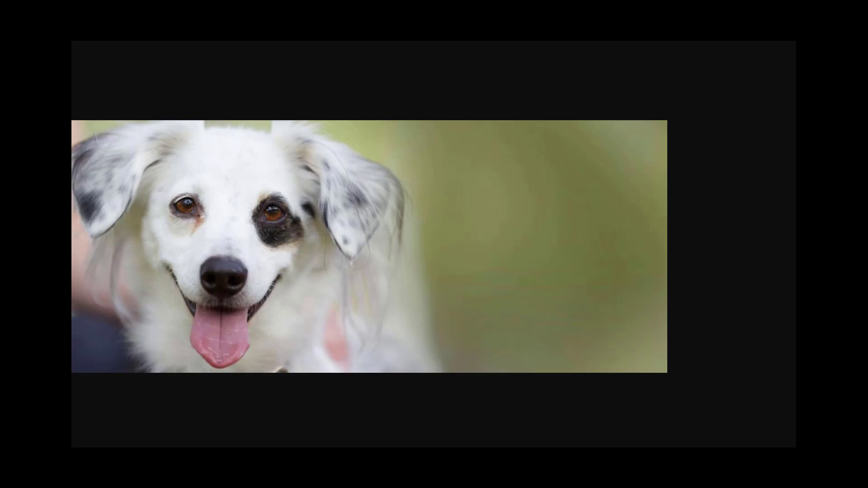
pyautogui.rightClick(308, 28)
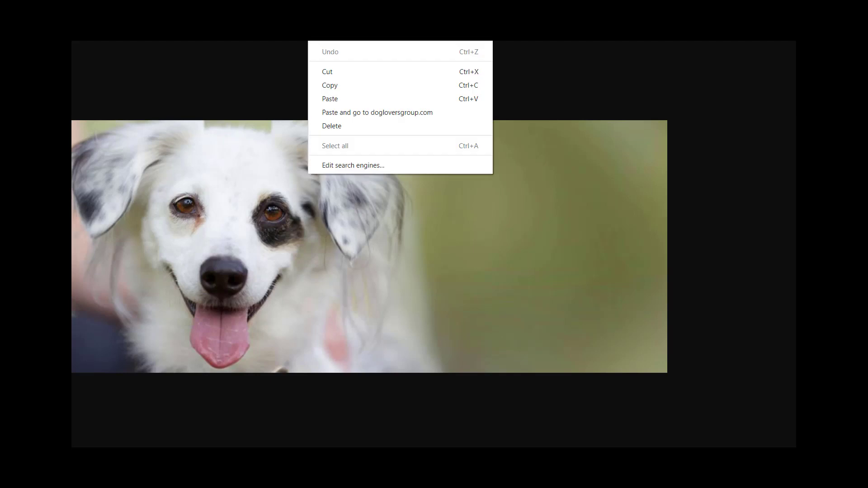
pyautogui.click(339, 85)
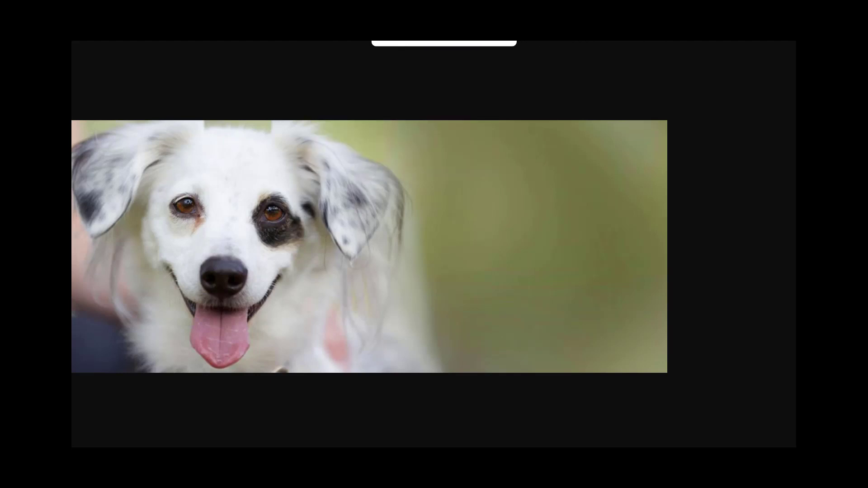
# Return to the email editor and use the copied dog picture address as the image source.
pyautogui.click(453, 9)
pyautogui.click(334, 10)
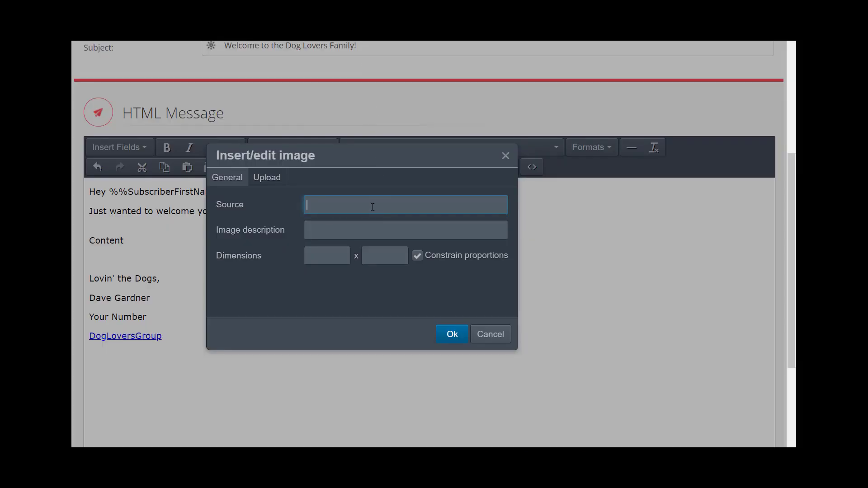
pyautogui.hotkey('ctrl', 'v')
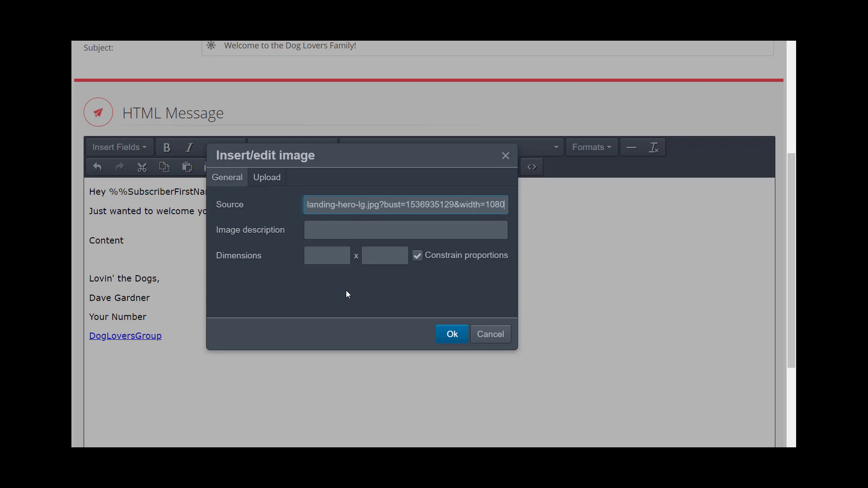
pyautogui.click(308, 297)
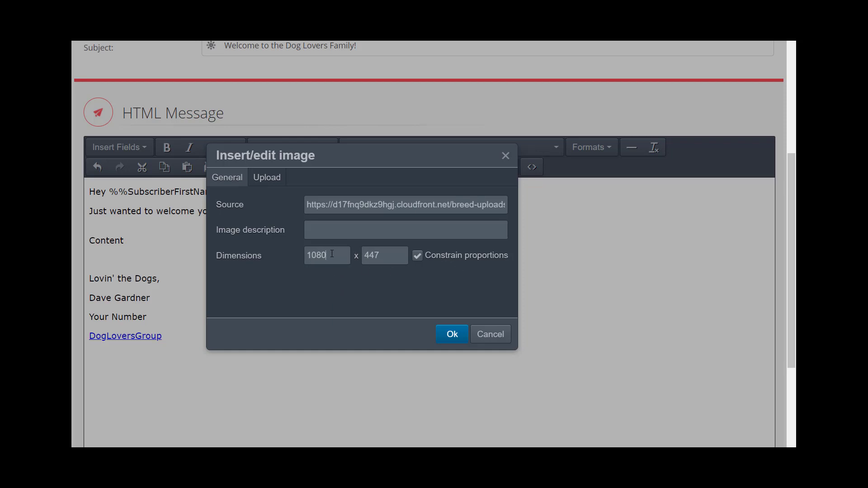
# Reduce the dog picture's width with proportions constrained and insert it below the DogLoversGroup link.
pyautogui.moveTo(332, 254); pyautogui.dragTo(310, 255)
pyautogui.click(329, 279)
pyautogui.click(452, 335)
pyautogui.scroll(-1, 454, 328)
pyautogui.click(484, 339)
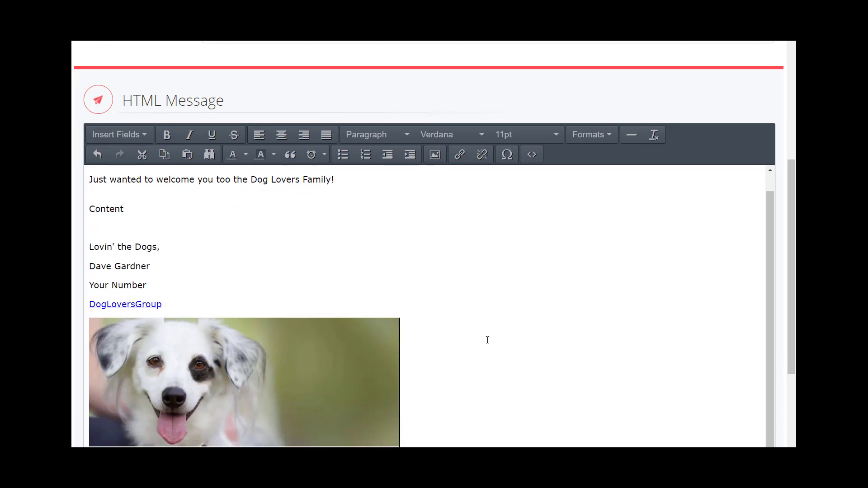
pyautogui.scroll(-2, 488, 340)
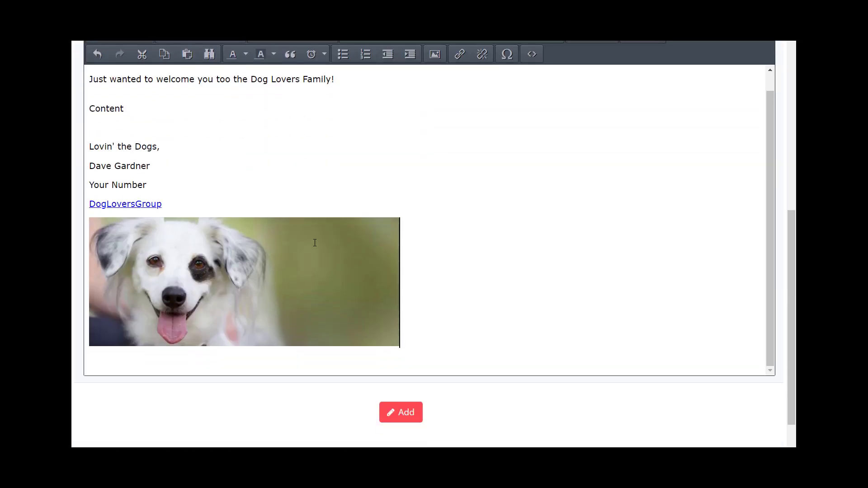
# Add the line "Note: Be sure to click the link to allow images in your email!" between the welcome sentence and "Content".
pyautogui.scroll(1, 407, 80)
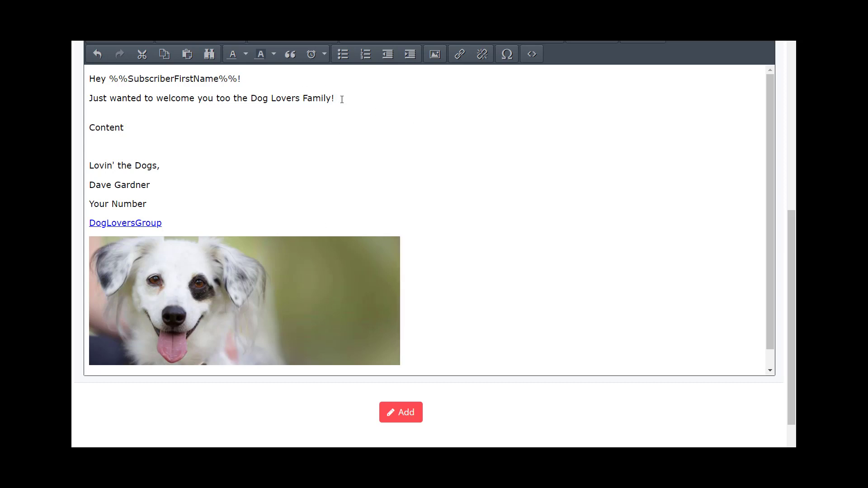
pyautogui.press('Return')
pyautogui.write('(')
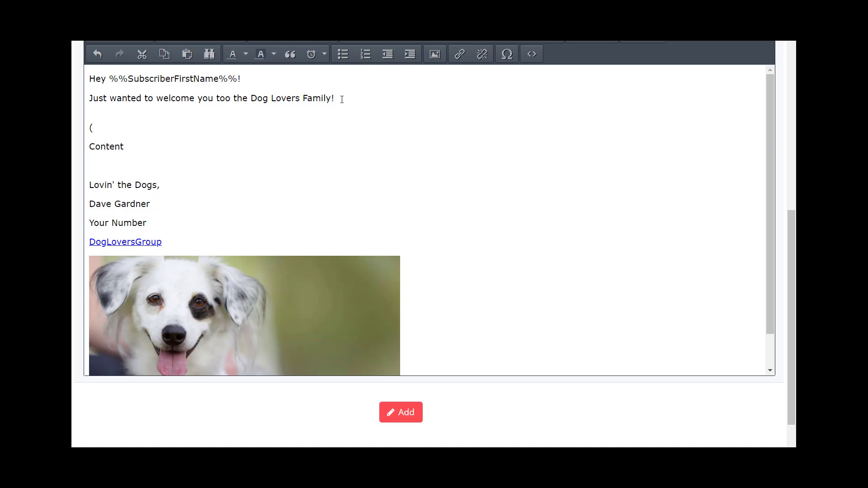
pyautogui.press('BackSpace')
pyautogui.write('Note: Be sure to click')
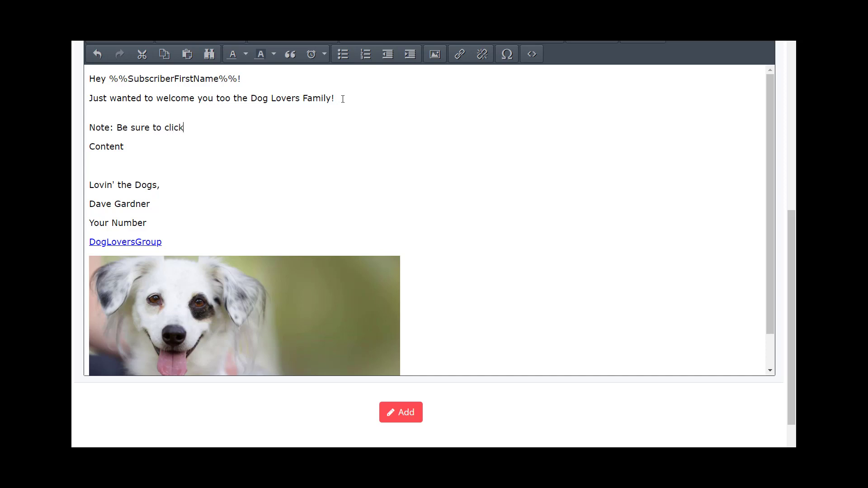
pyautogui.write(' the link to allow images in you')
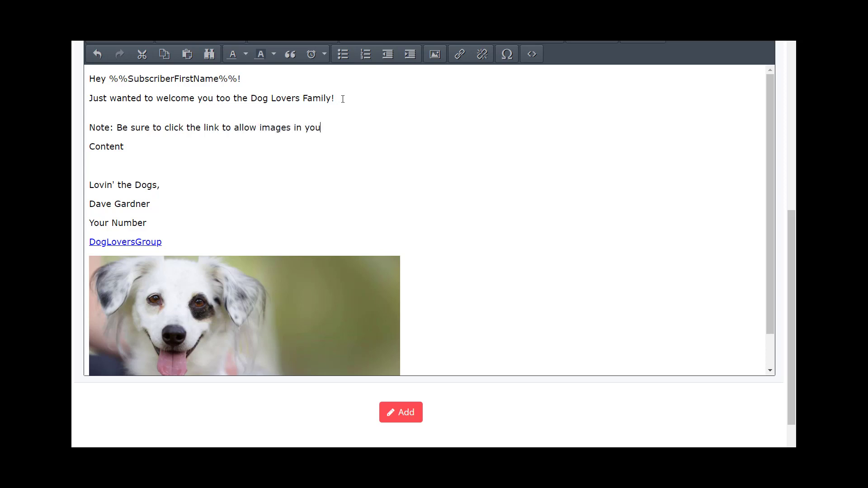
pyautogui.write('r email!')
# Start inserting an uploaded image on the empty line below "Content" and browse the computer for its file.
pyautogui.scroll(-1, 351, 163)
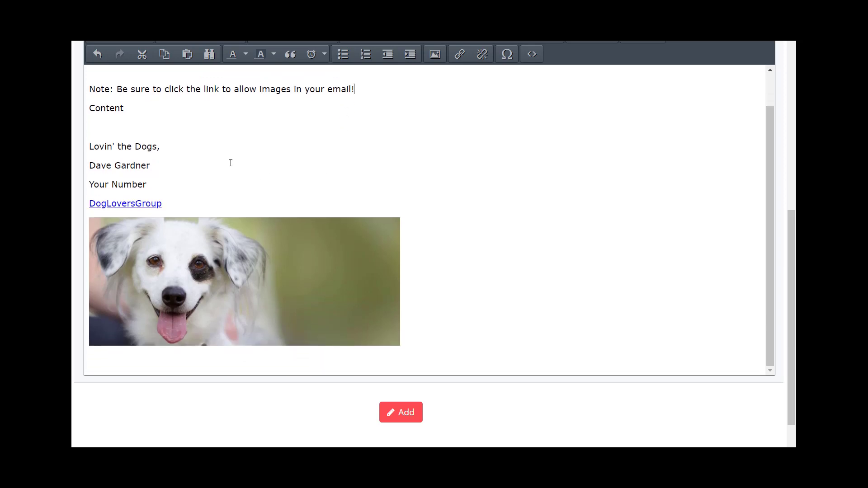
pyautogui.click(102, 126)
pyautogui.click(435, 54)
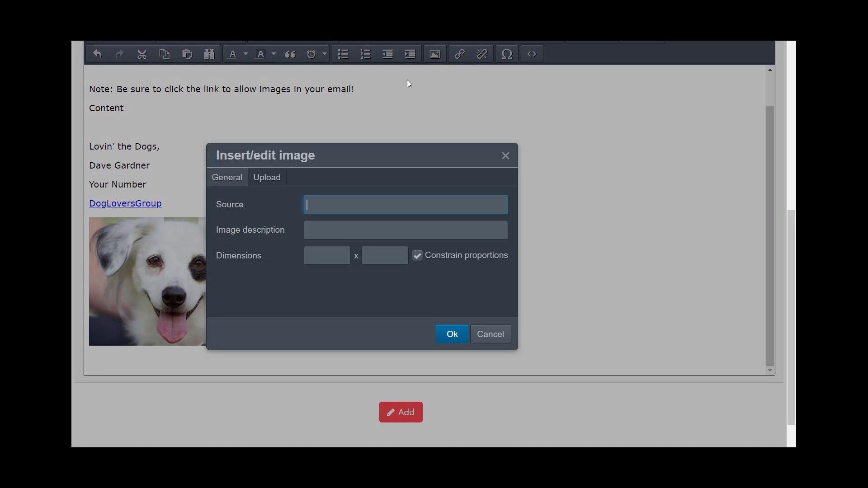
pyautogui.click(267, 179)
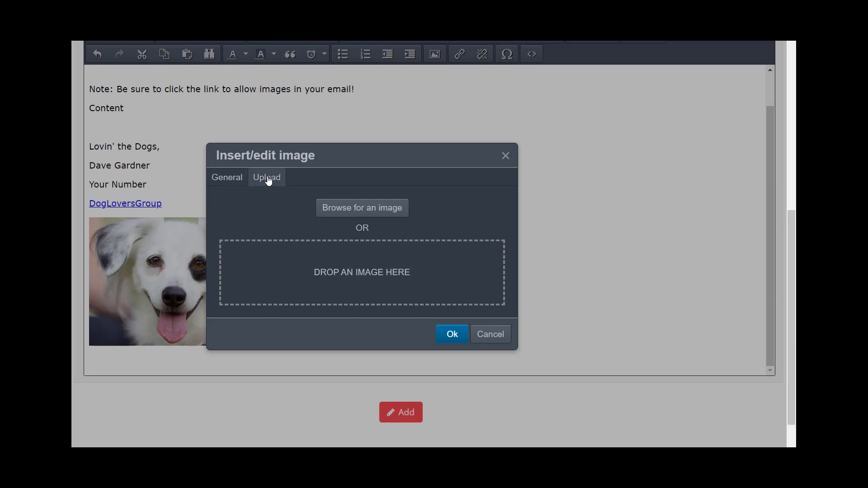
pyautogui.click(356, 209)
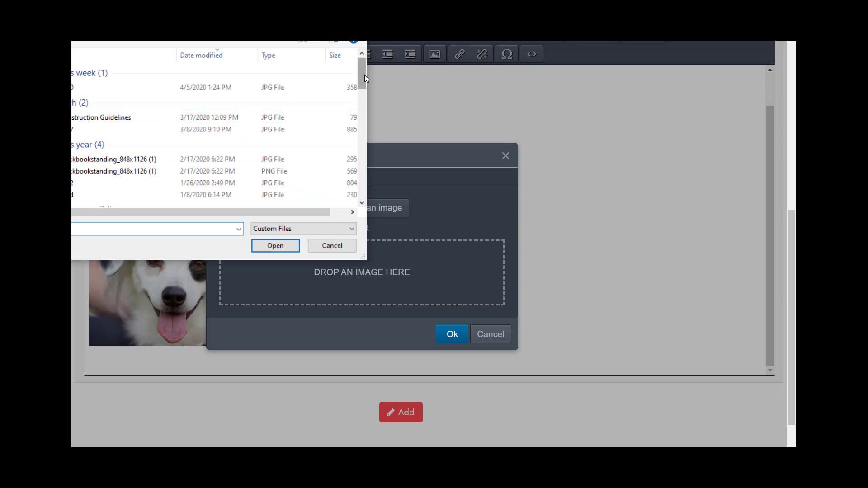
# Find the ProfilePic photo in the Pictures folder and upload it as the image.
pyautogui.moveTo(365, 75); pyautogui.dragTo(356, 182)
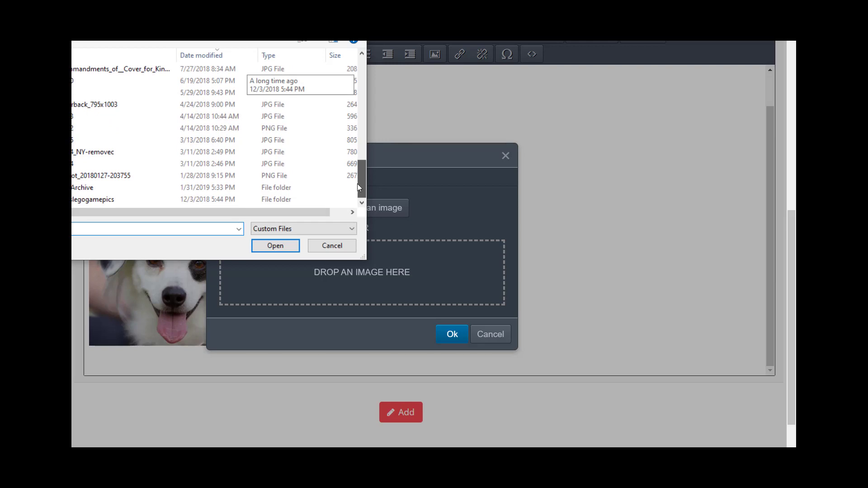
pyautogui.moveTo(357, 183); pyautogui.dragTo(355, 73)
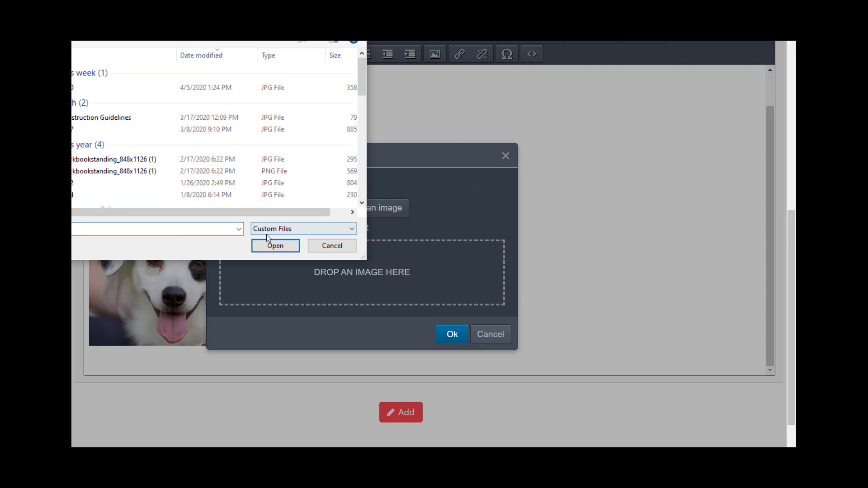
pyautogui.hotkey('alt', 'Up')
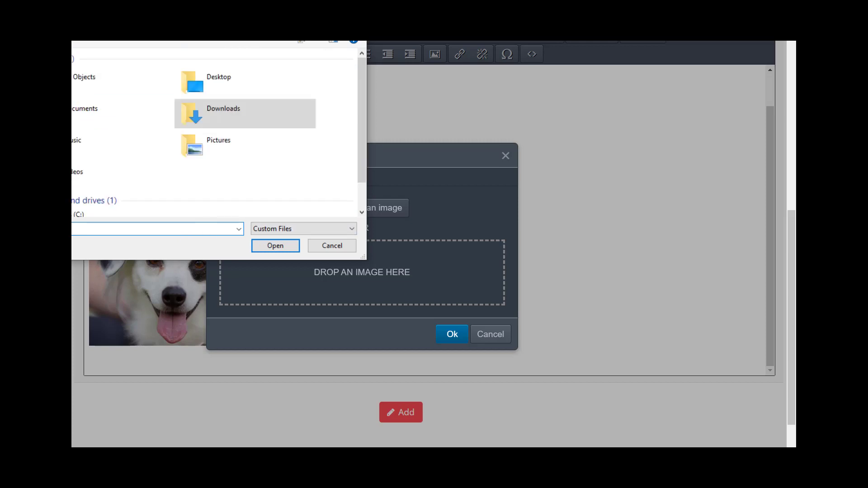
pyautogui.doubleClick(84, 108)
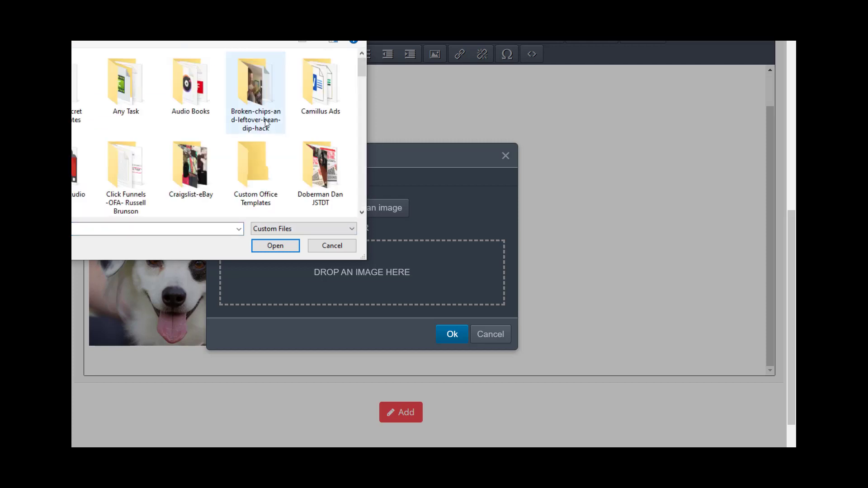
pyautogui.moveTo(362, 66)
pyautogui.mouseDown()
pyautogui.moveTo(342, 135)
pyautogui.moveTo(351, 54)
pyautogui.mouseUp()
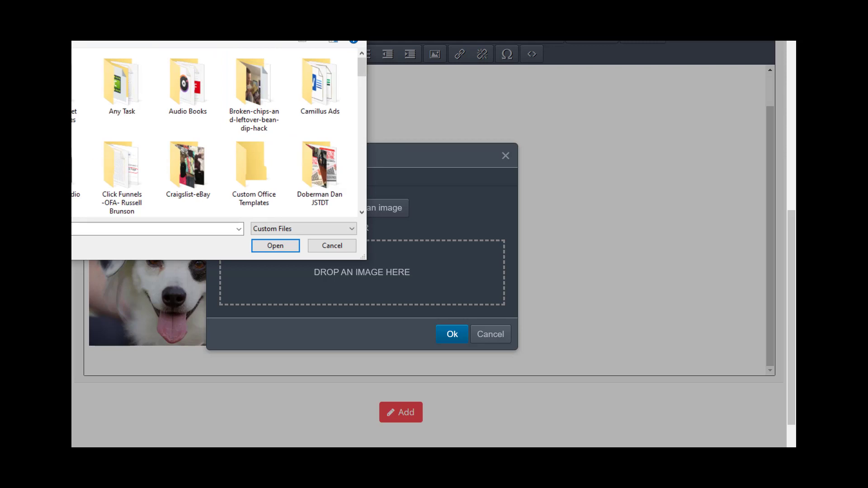
pyautogui.hotkey('alt', 'Up')
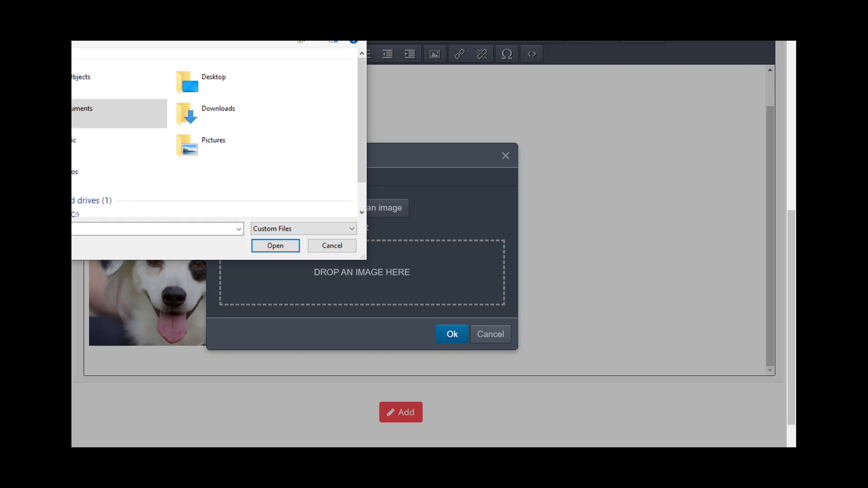
pyautogui.doubleClick(213, 145)
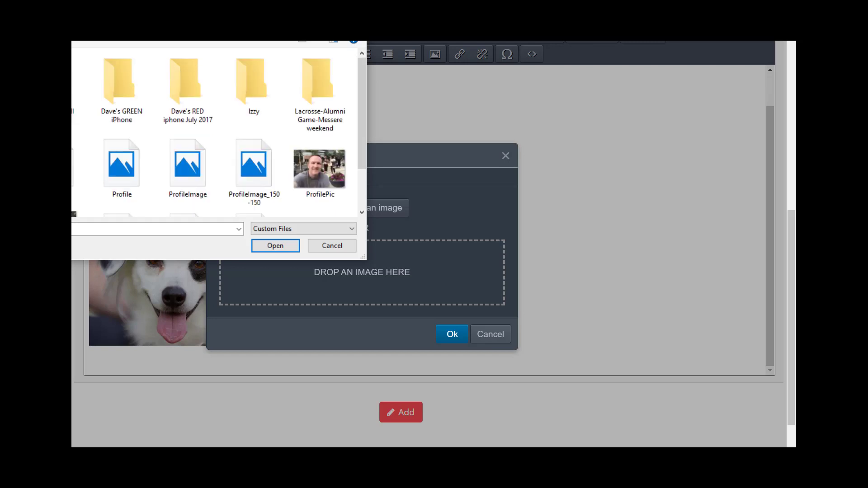
pyautogui.doubleClick(321, 179)
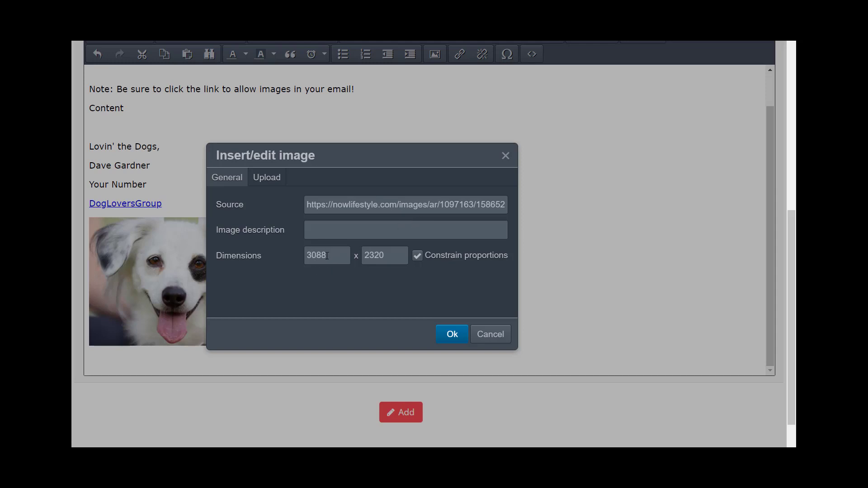
# Set the profile photo's width to 300 with proportions constrained and insert it below "Content".
pyautogui.moveTo(328, 256); pyautogui.dragTo(287, 257)
pyautogui.scroll(-1, 286, 254)
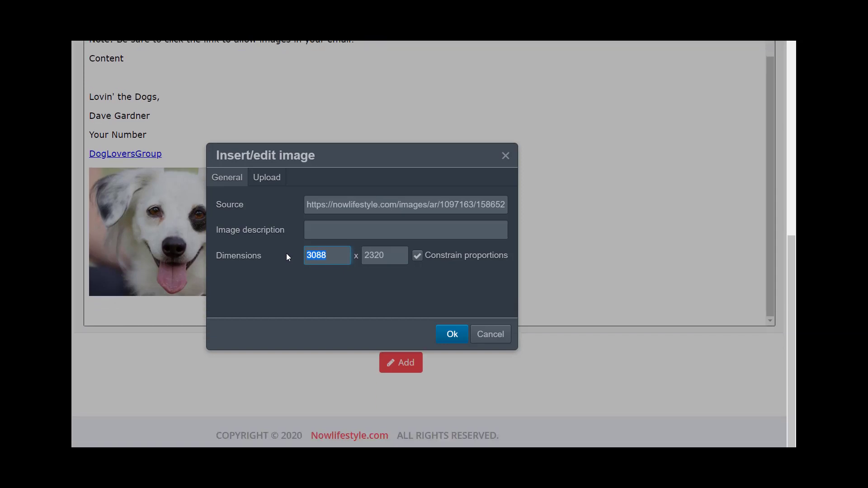
pyautogui.click(337, 260)
pyautogui.moveTo(337, 257); pyautogui.dragTo(293, 259)
pyautogui.write('300')
pyautogui.click(306, 281)
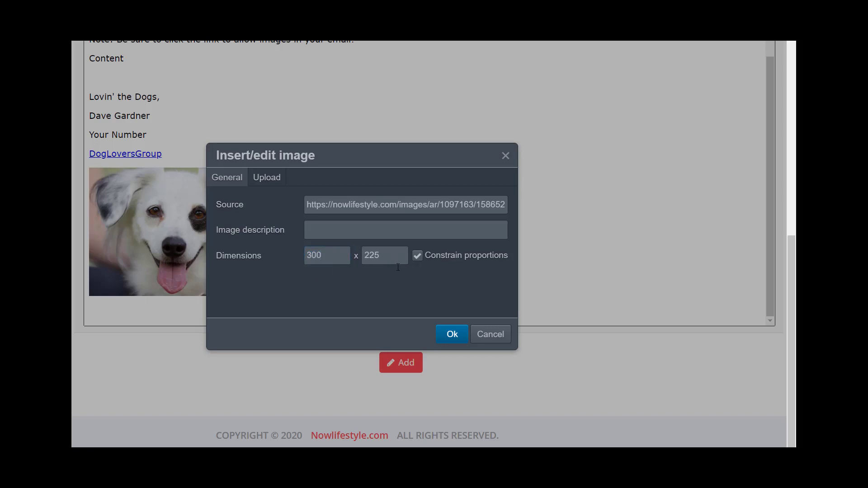
pyautogui.click(452, 334)
pyautogui.click(347, 173)
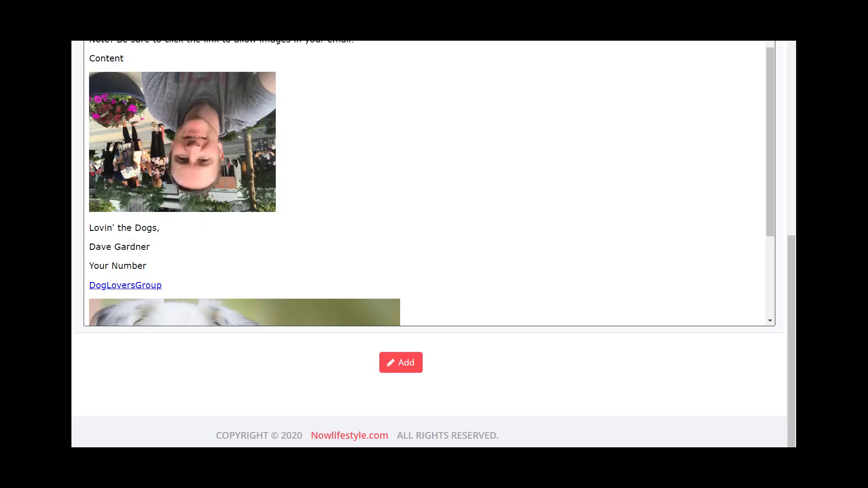
# Flip the inserted profile photo vertically so it stands upright, and also flip it horizontally.
pyautogui.click(226, 138)
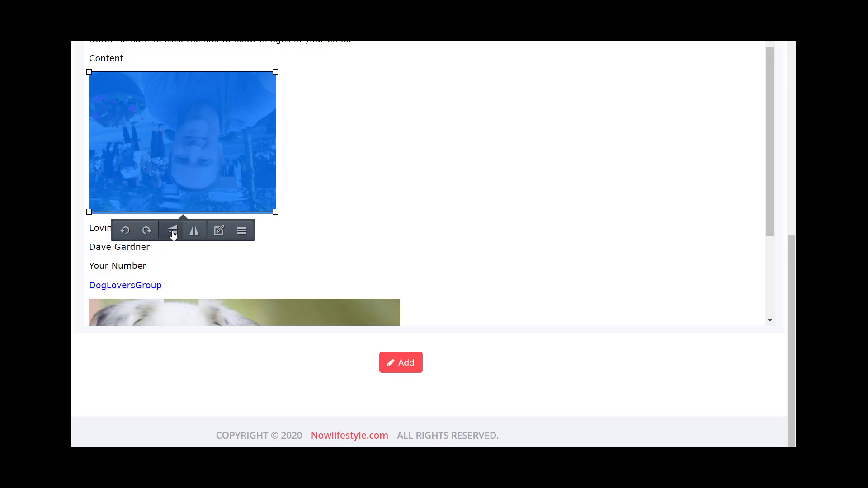
pyautogui.click(172, 232)
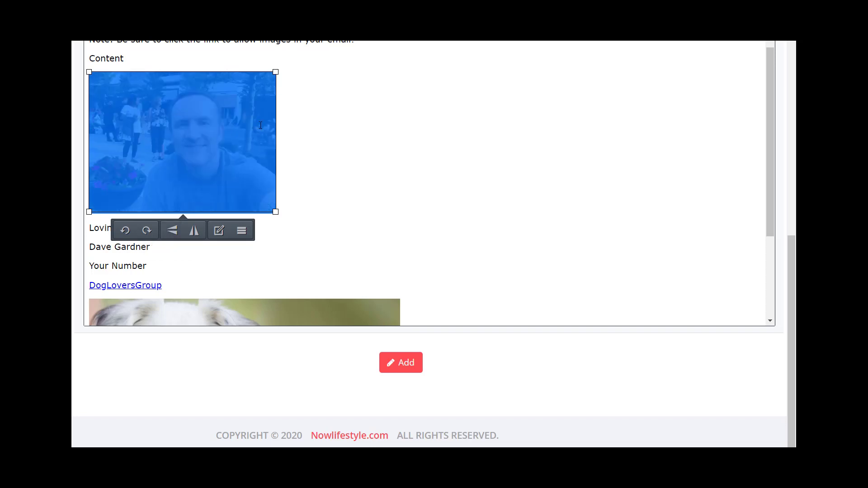
pyautogui.click(234, 134)
pyautogui.click(294, 147)
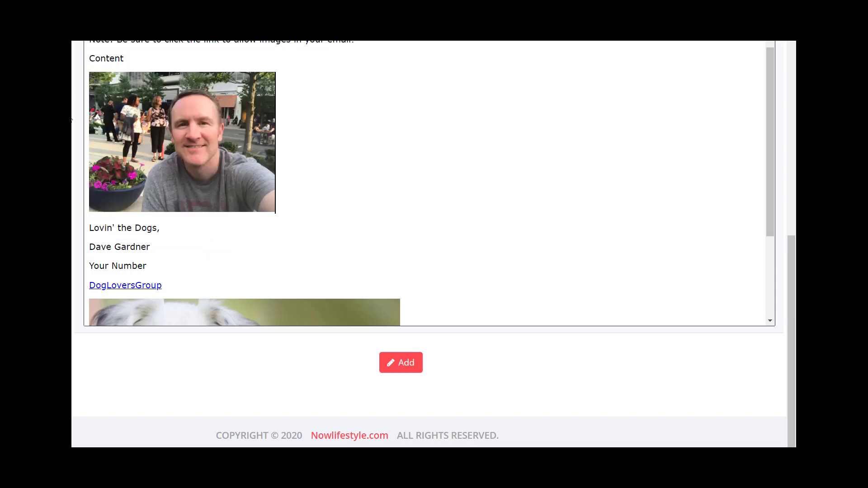
pyautogui.click(186, 205)
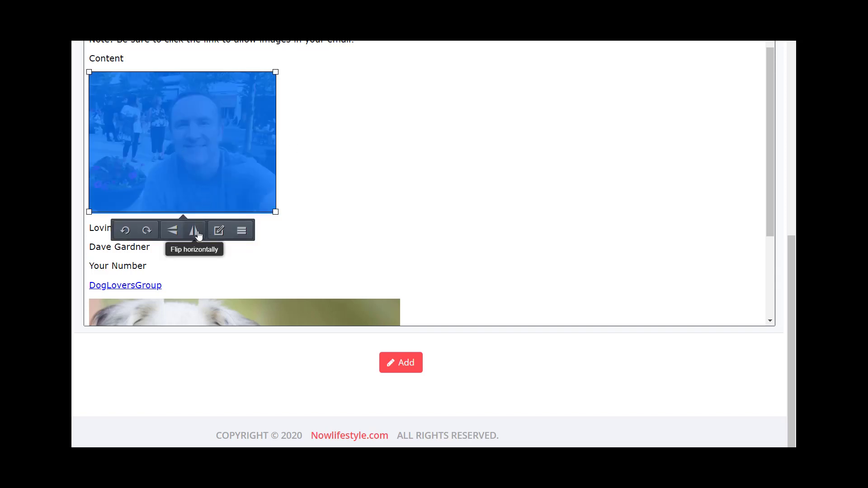
pyautogui.click(194, 231)
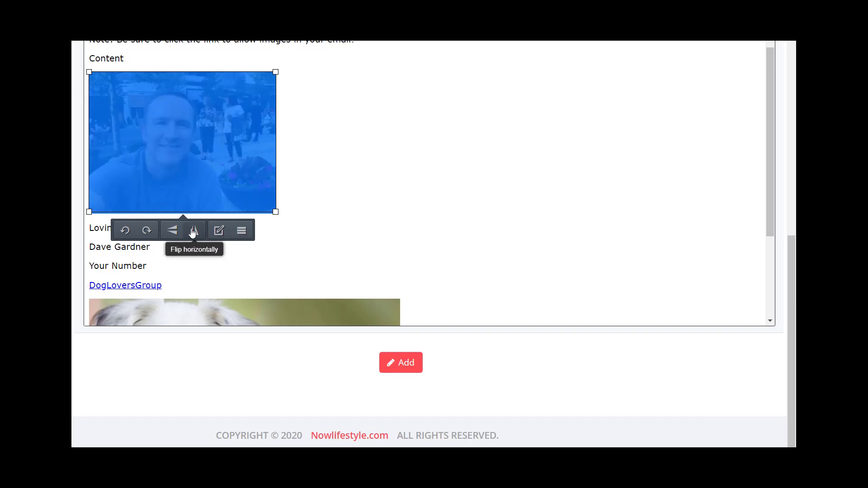
pyautogui.click(306, 177)
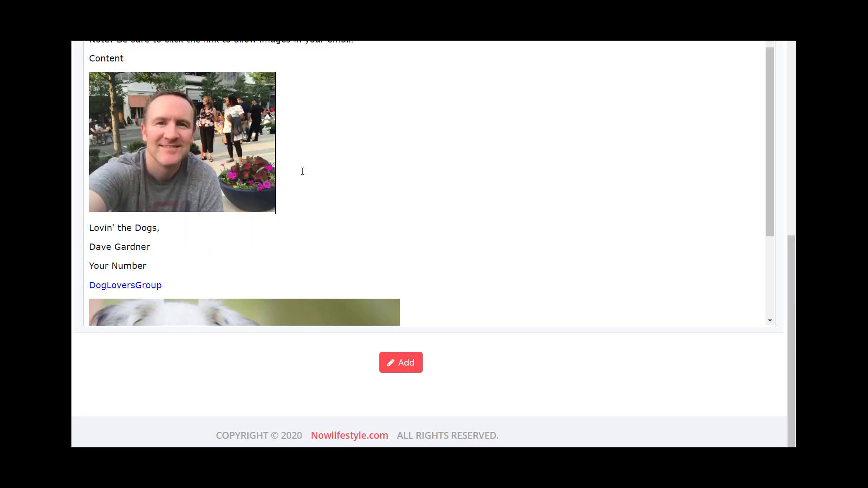
pyautogui.scroll(1, 302, 170)
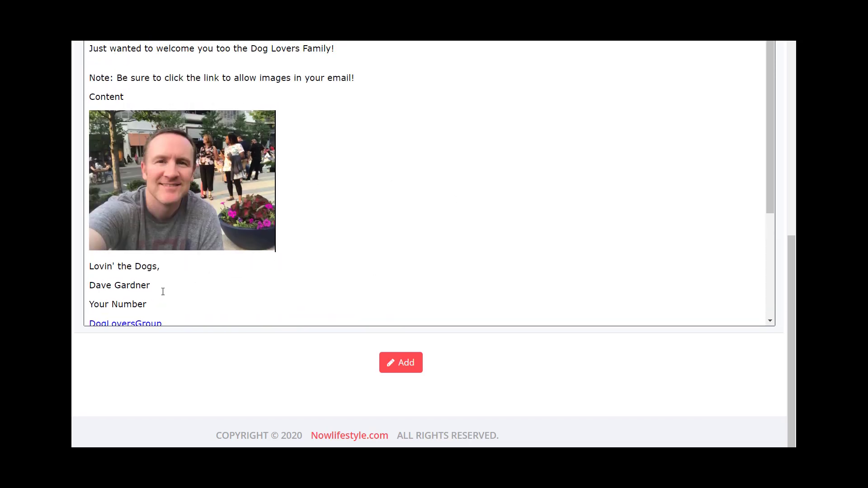
pyautogui.scroll(3, 417, 253)
pyautogui.scroll(-4, 417, 253)
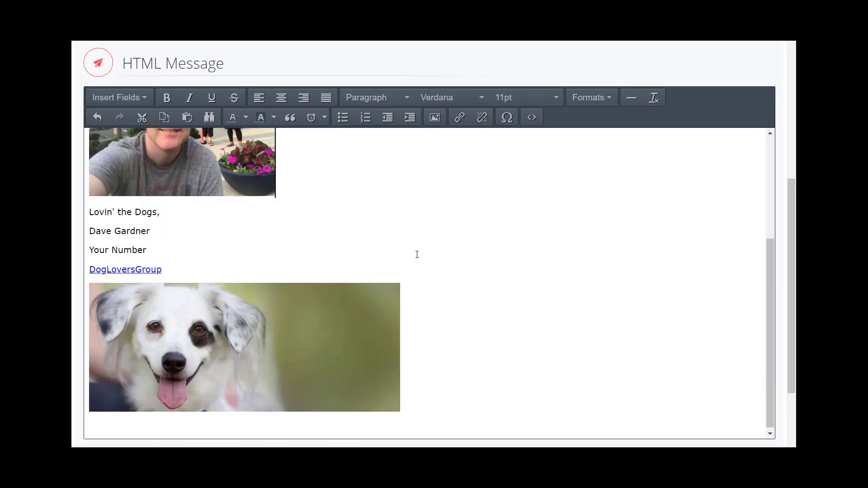
pyautogui.click(311, 323)
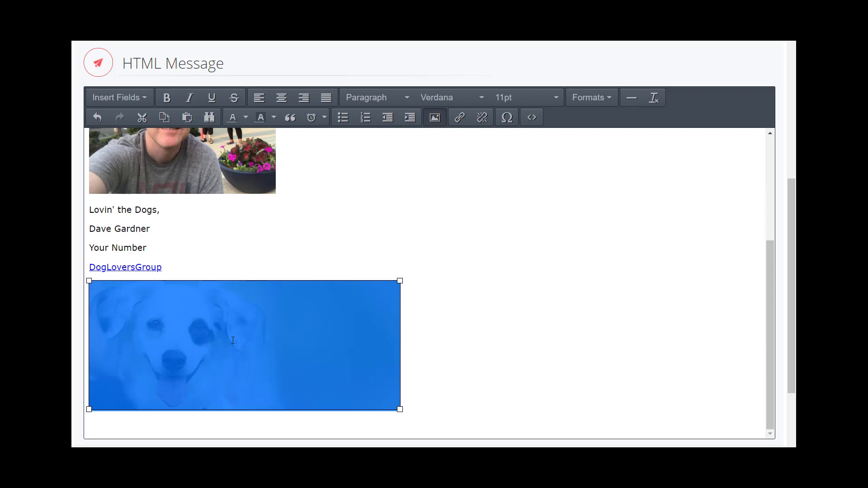
pyautogui.click(492, 295)
pyautogui.click(333, 339)
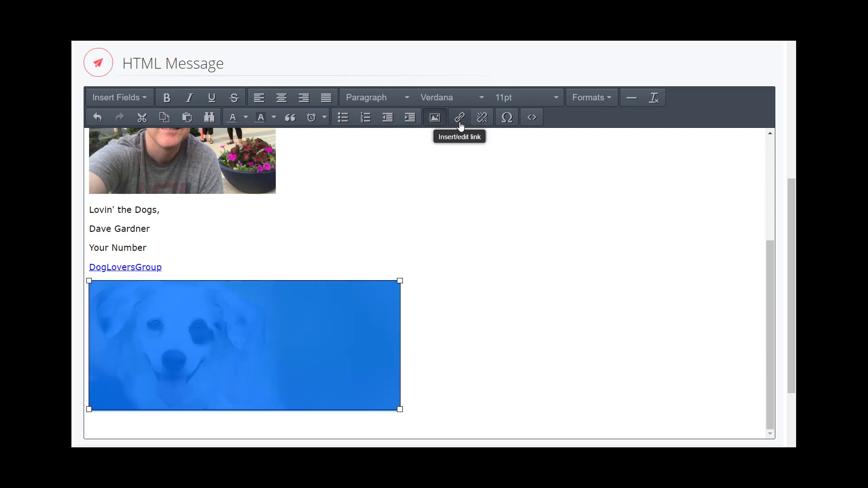
pyautogui.click(460, 122)
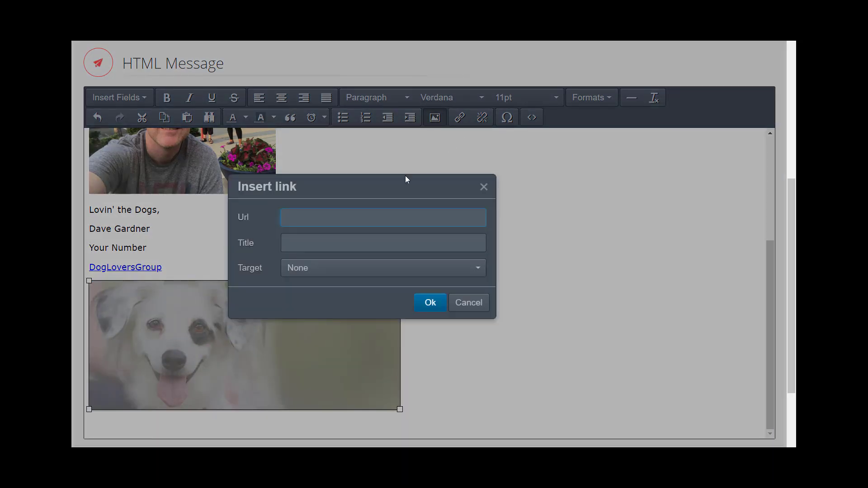
pyautogui.write('http://')
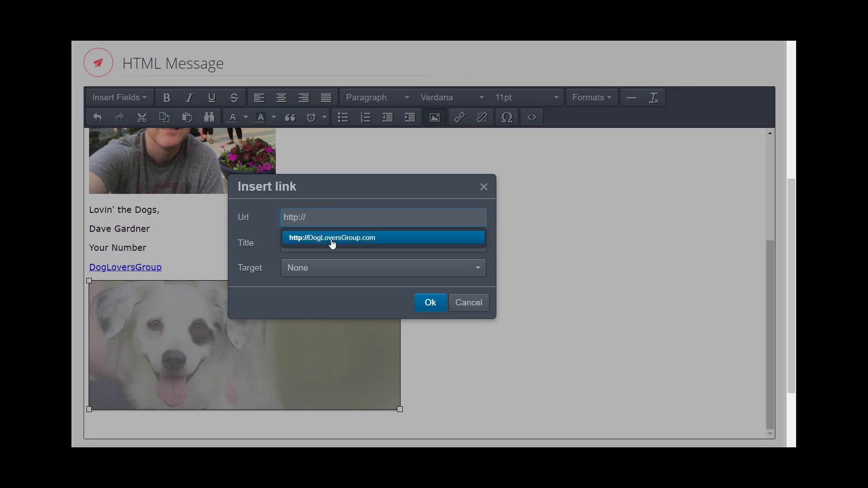
pyautogui.click(331, 243)
pyautogui.click(332, 242)
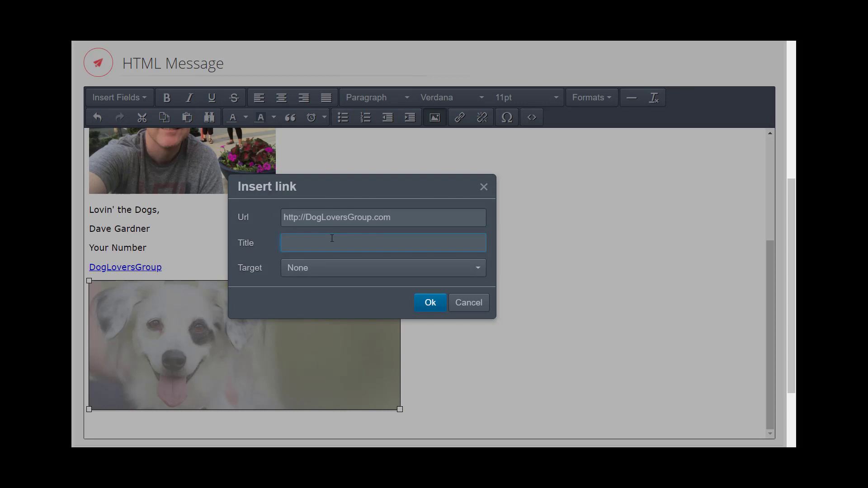
pyautogui.write('Dog Lovers Group')
pyautogui.click(428, 306)
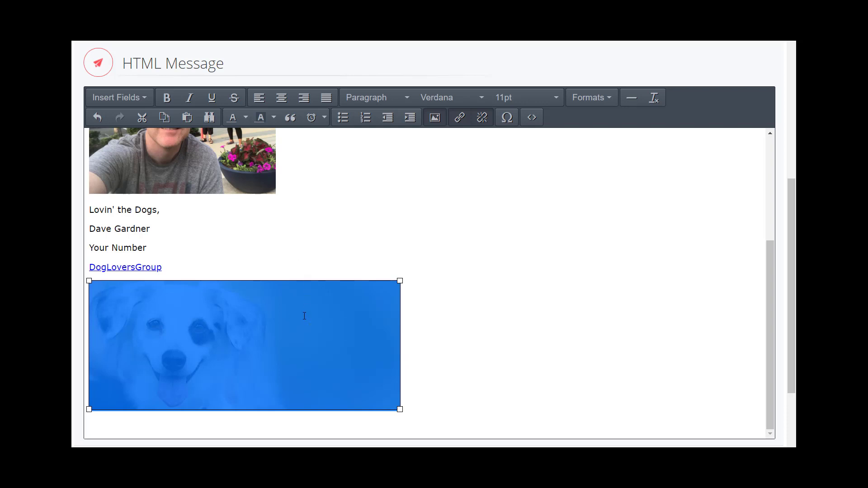
# Change the dog picture's link title to "Click here to visit the Dog Lovers Group".
pyautogui.click(459, 117)
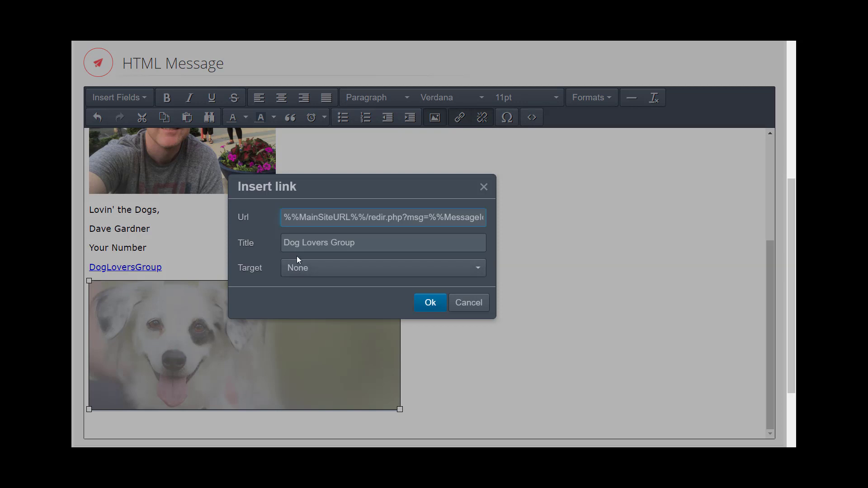
pyautogui.click(285, 243)
pyautogui.write('Click here ')
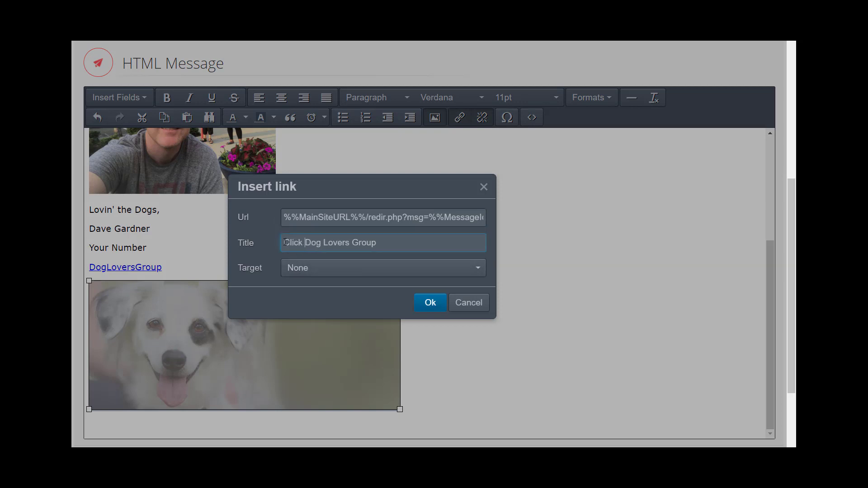
pyautogui.write('to visit')
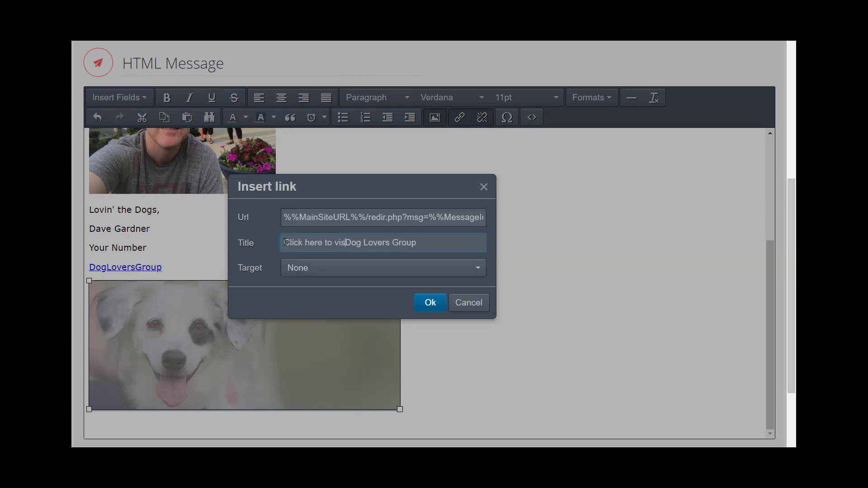
pyautogui.write(' the')
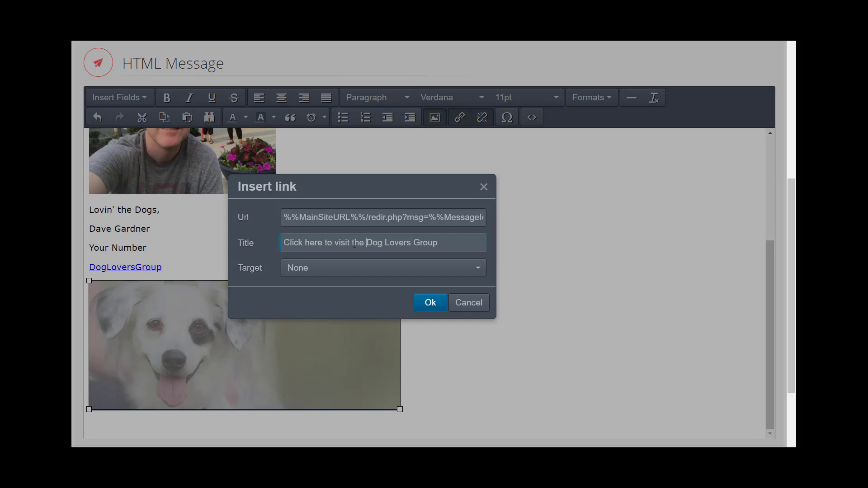
pyautogui.click(430, 304)
pyautogui.scroll(-1, 430, 300)
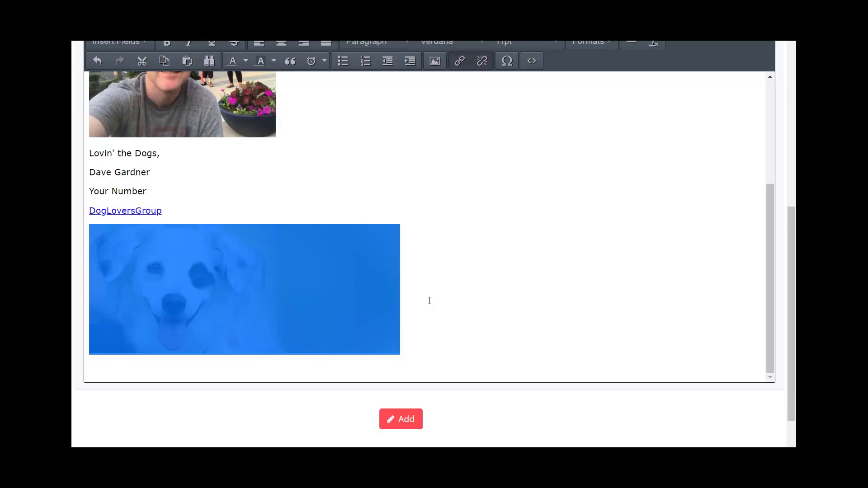
pyautogui.scroll(4, 430, 301)
pyautogui.scroll(-6, 429, 300)
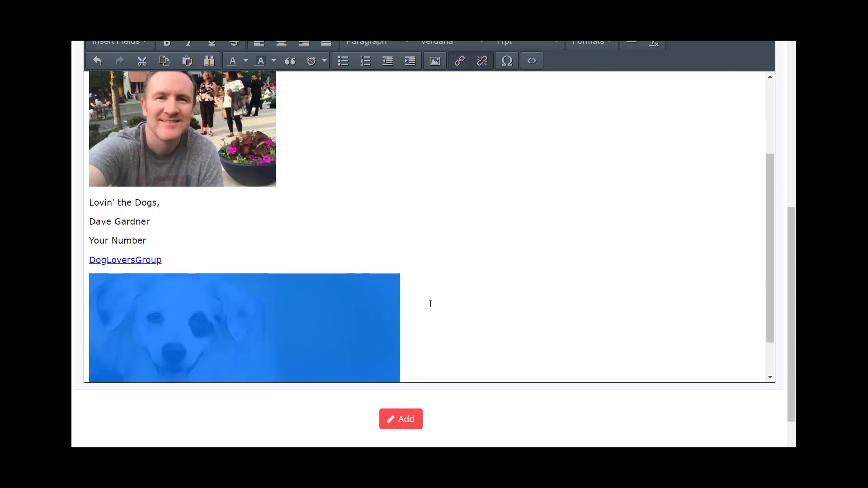
# Save the finished welcome message as a follow-up for the Dog Lovers campaign and dismiss the notification.
pyautogui.scroll(5, 499, 397)
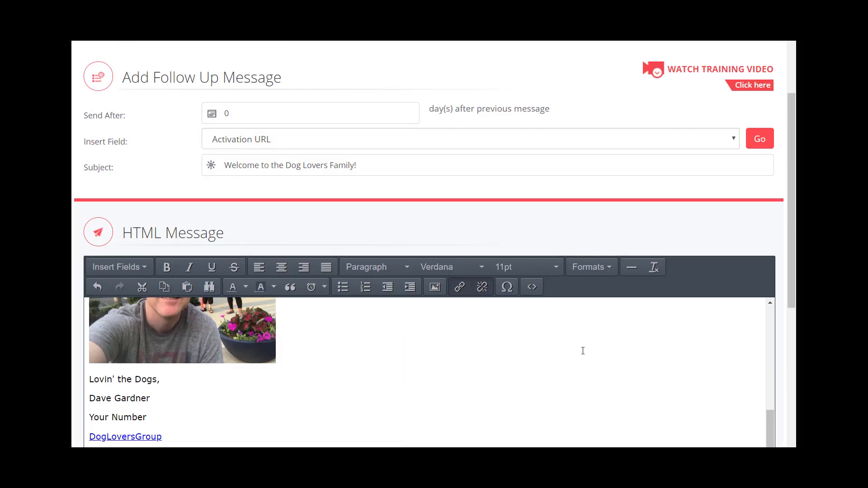
pyautogui.scroll(-1, 792, 248)
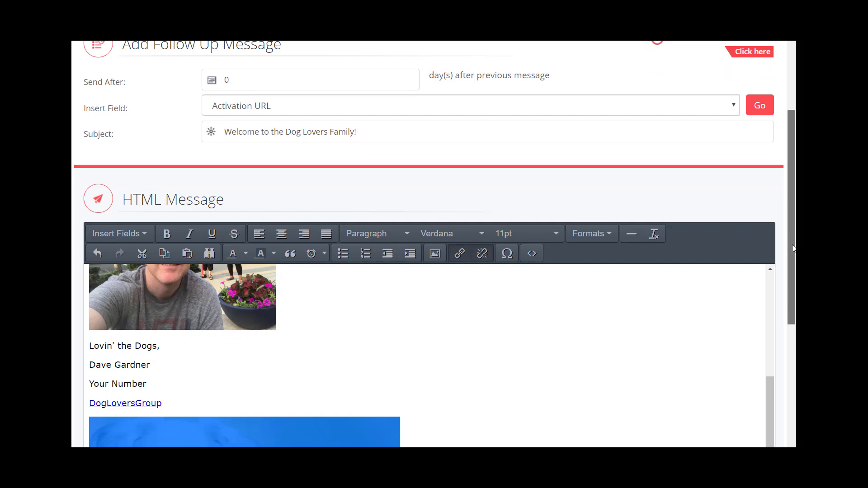
pyautogui.moveTo(792, 246); pyautogui.dragTo(792, 367)
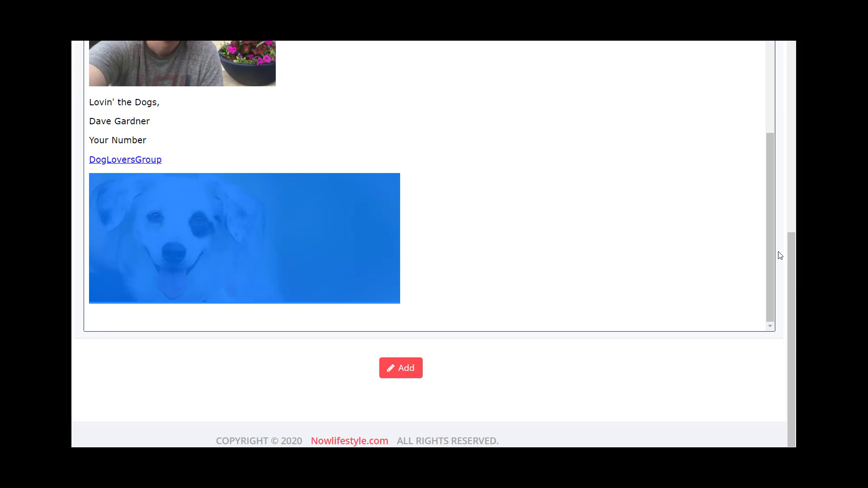
pyautogui.click(406, 367)
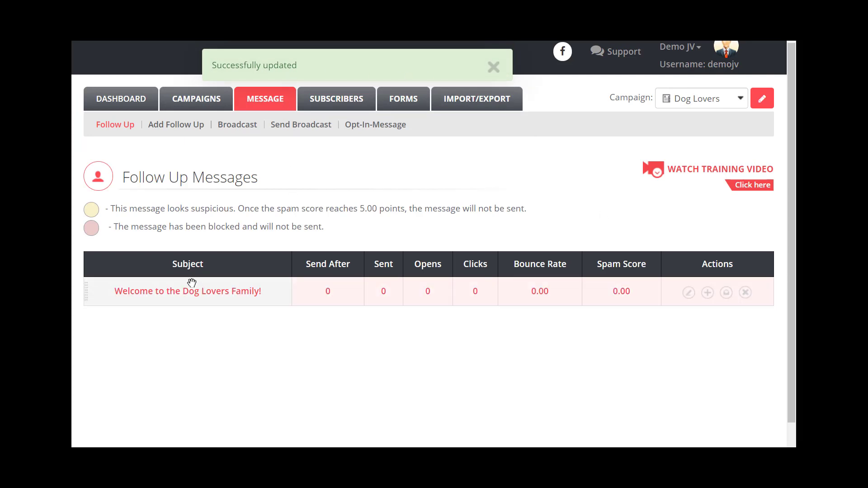
pyautogui.click(493, 67)
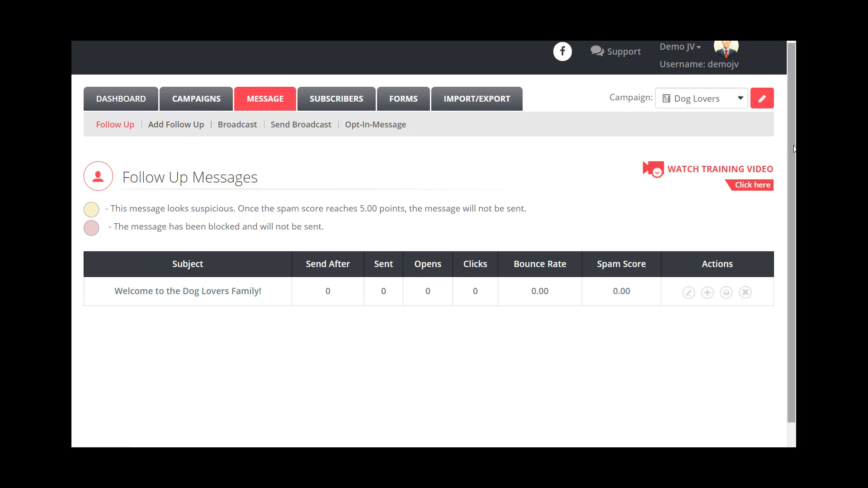
# Start another follow-up message with the subject "The Dog Lovers Guide to Walking your dog on a leash!".
pyautogui.click(173, 129)
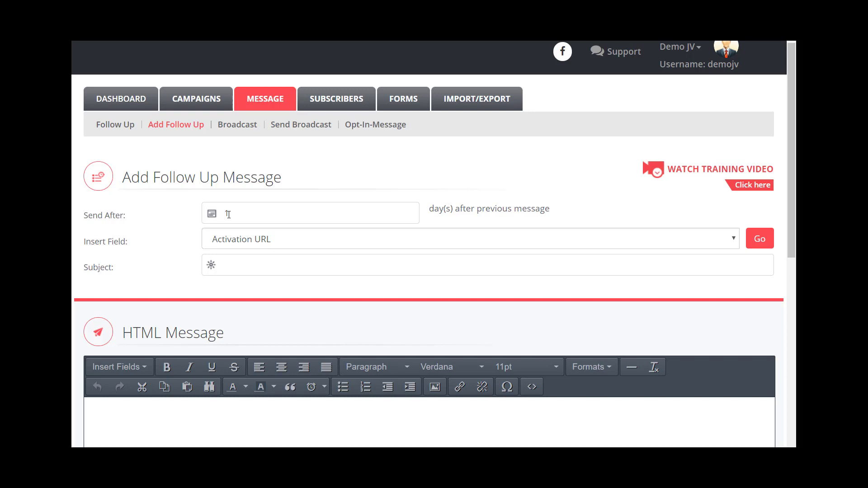
pyautogui.click(249, 265)
pyautogui.write('T')
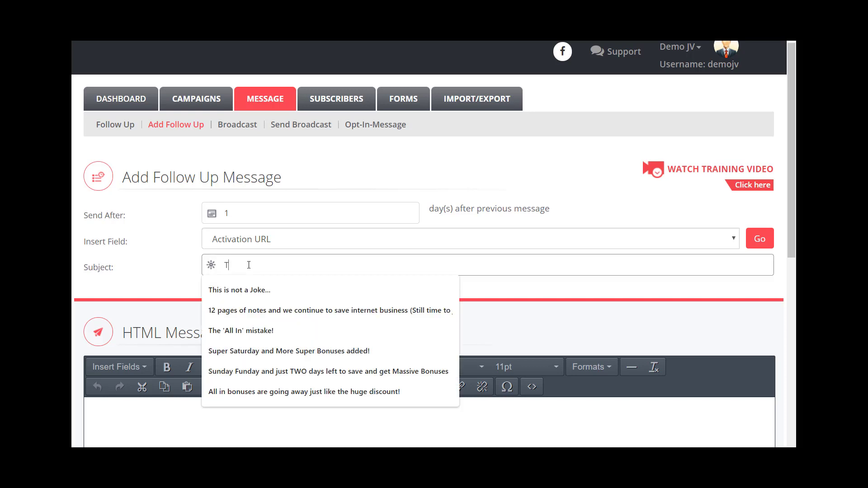
pyautogui.write('he Dog')
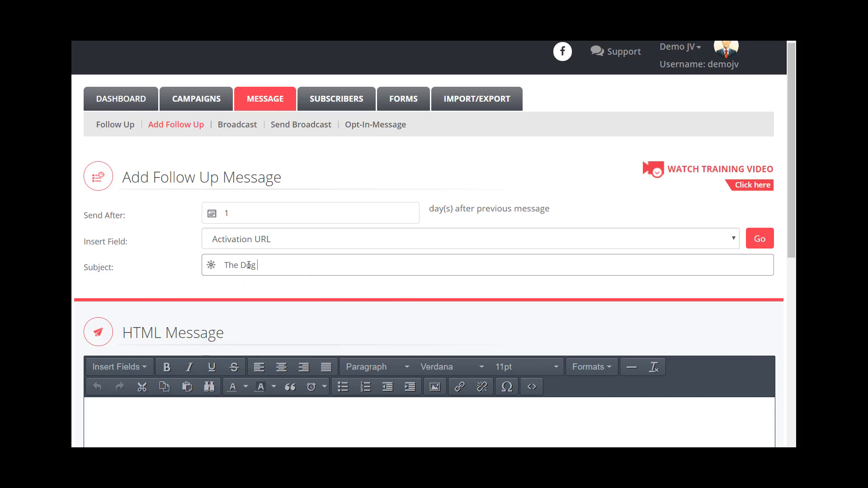
pyautogui.write(' Lovers Guide to Walking ty')
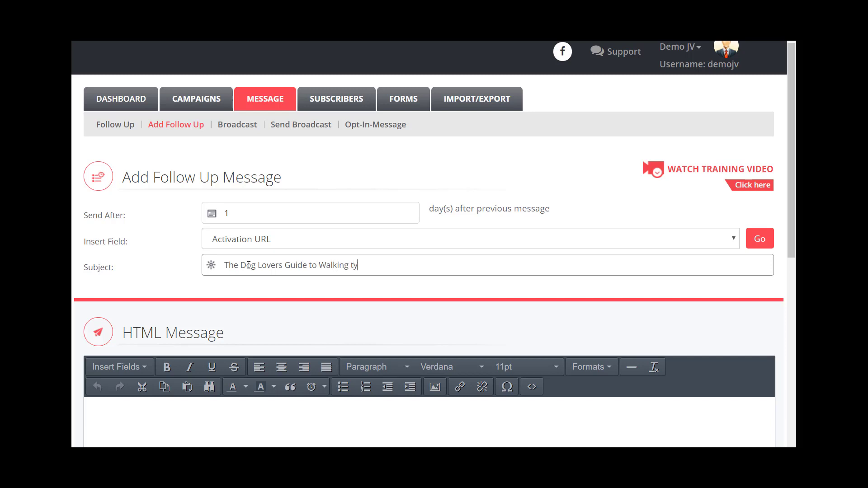
pyautogui.press('BackSpace')
pyautogui.press('BackSpace')
pyautogui.write('your dog on a leash!')
# Begin the message body with "Hope this finds you well", followed by the subscriber's First Name field and a comma.
pyautogui.scroll(-1, 247, 254)
pyautogui.click(265, 383)
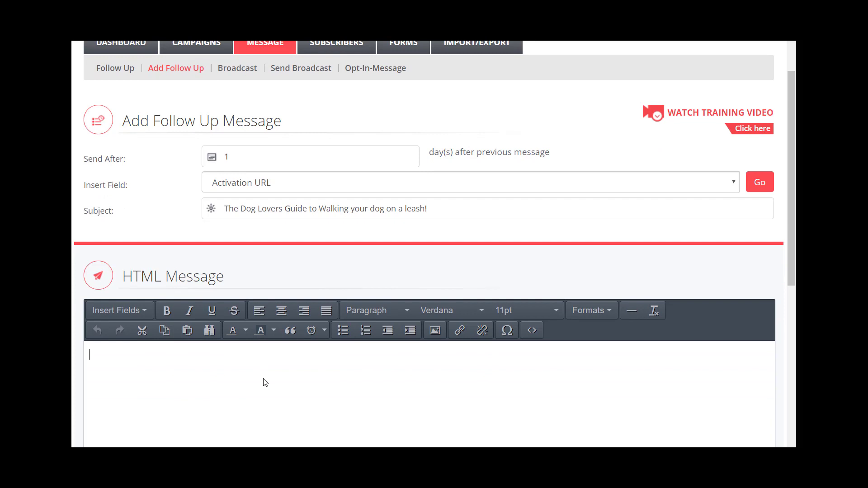
pyautogui.write('Happ')
pyautogui.press('BackSpace')
pyautogui.press('BackSpace')
pyautogui.press('BackSpace')
pyautogui.press('BackSpace')
pyautogui.write('Hope this finds you well')
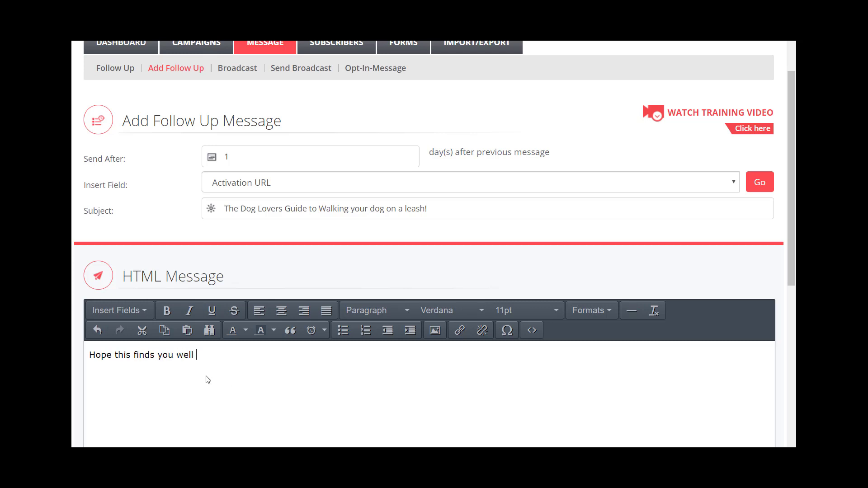
pyautogui.click(129, 310)
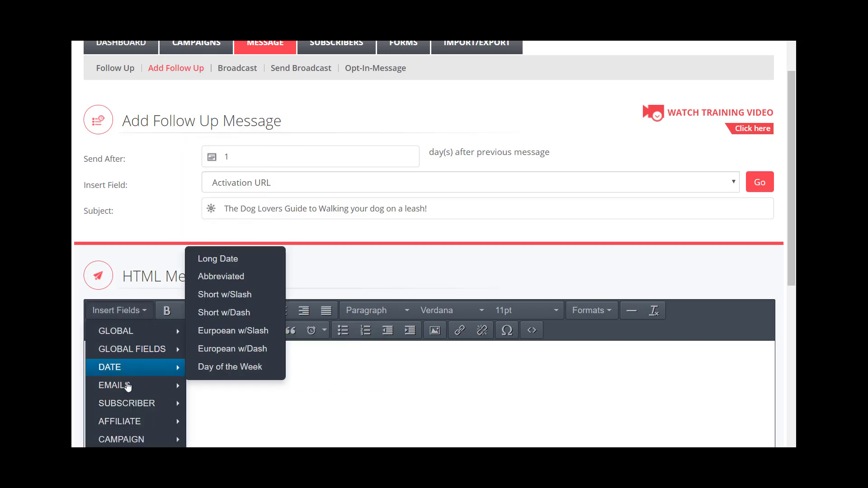
pyautogui.moveTo(127, 403)
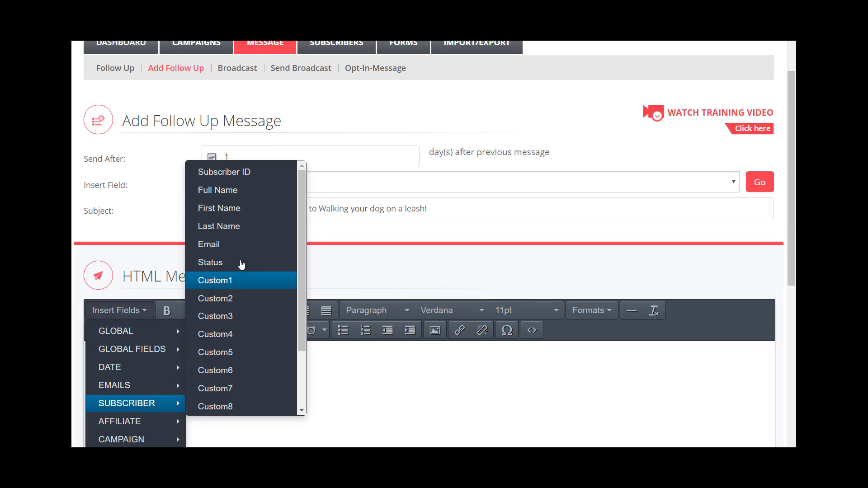
pyautogui.click(235, 210)
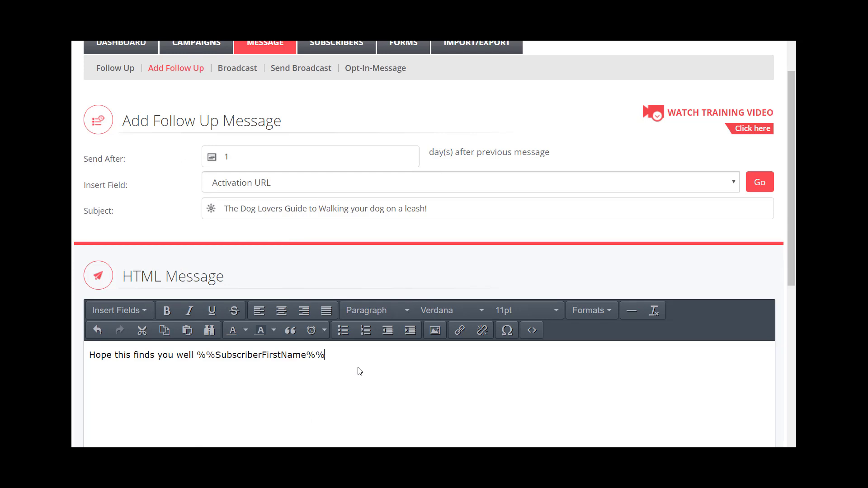
pyautogui.write(',')
# Write "Yesterday you joined our great family of Dog Lovers." as a new line below the greeting.
pyautogui.write('Yest')
pyautogui.write('erday y')
pyautogui.write('ou jo')
pyautogui.write('ined ou')
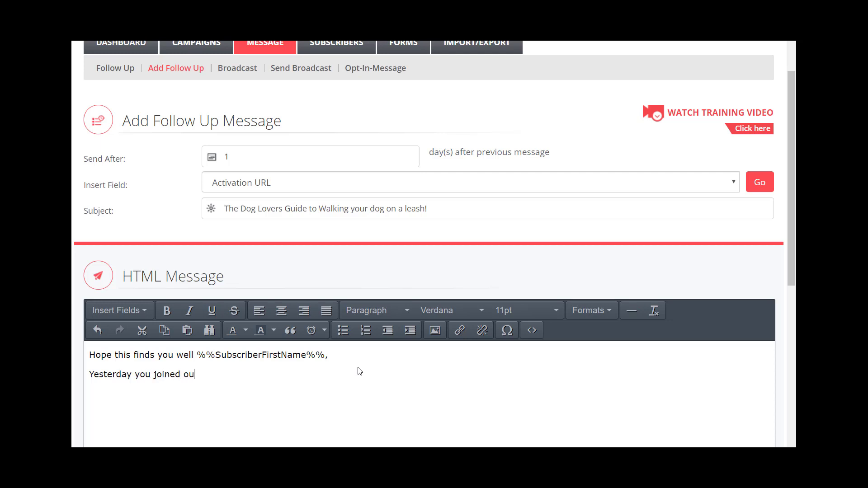
pyautogui.write('r great family of Dolg')
pyautogui.press('BackSpace')
pyautogui.press('BackSpace')
pyautogui.write('g Lovers.')
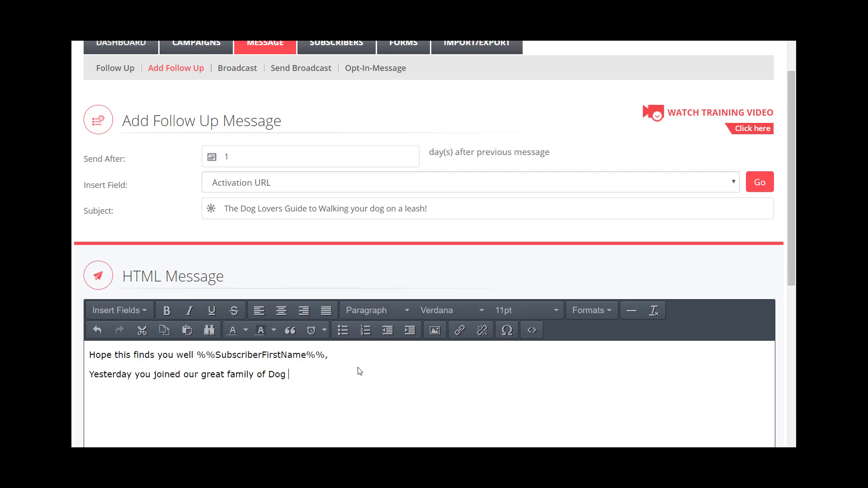
# Add the line "Did you know we have a great training on walking your dog on a leash?" to the message body.
pyautogui.write('Did y ou kn')
pyautogui.press('BackSpace')
pyautogui.press('BackSpace')
pyautogui.press('BackSpace')
pyautogui.press('BackSpace')
pyautogui.press('BackSpace')
pyautogui.press('BackSpace')
pyautogui.write('ou knonw wa')
pyautogui.press('BackSpace')
pyautogui.press('BackSpace')
pyautogui.press('BackSpace')
pyautogui.press('BackSpace')
pyautogui.press('BackSpace')
pyautogui.write('w')
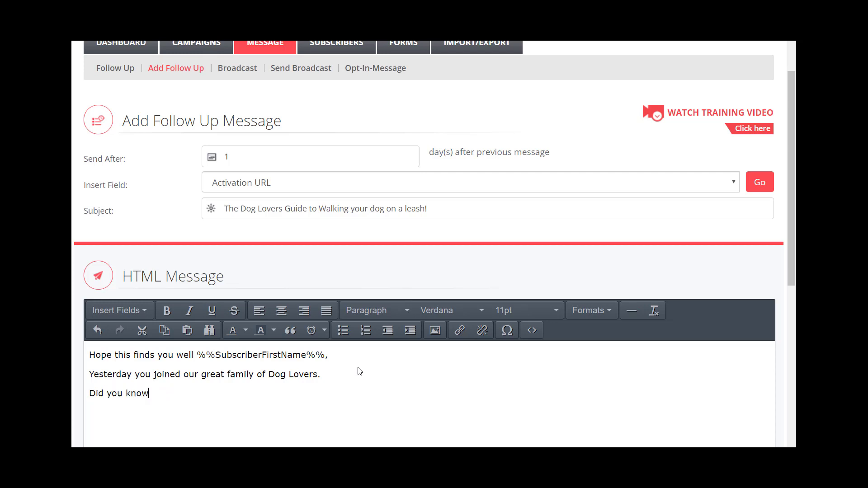
pyautogui.write(' we have a great training on wal')
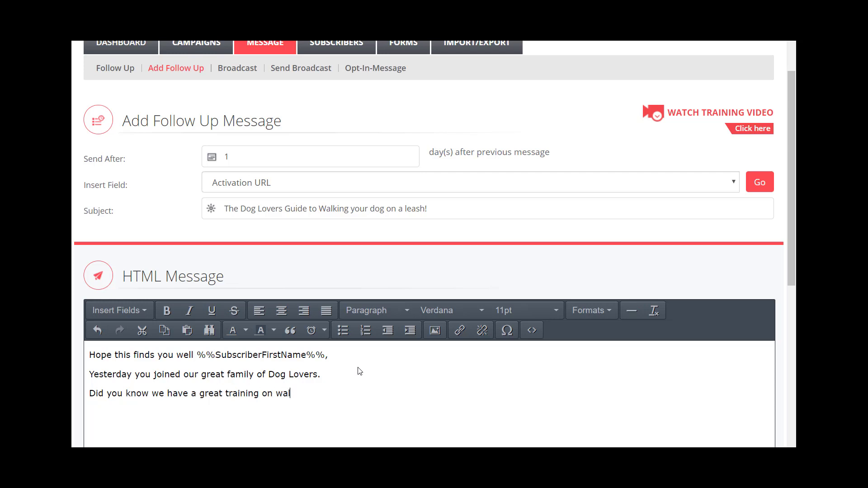
pyautogui.write('king your dog on a lea')
pyautogui.press('BackSpace')
pyautogui.press('BackSpace')
pyautogui.press('BackSpace')
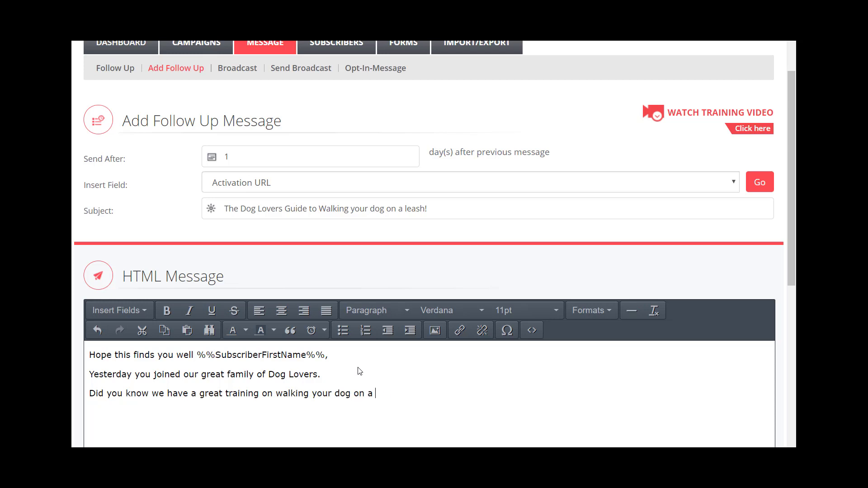
pyautogui.write('leash?')
pyautogui.press('Return')
pyautogui.scroll(-1, 334, 344)
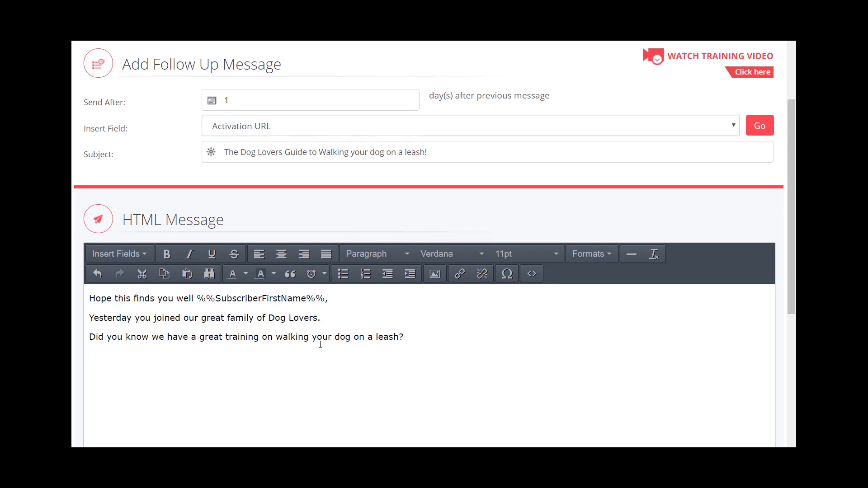
pyautogui.scroll(-2, 320, 345)
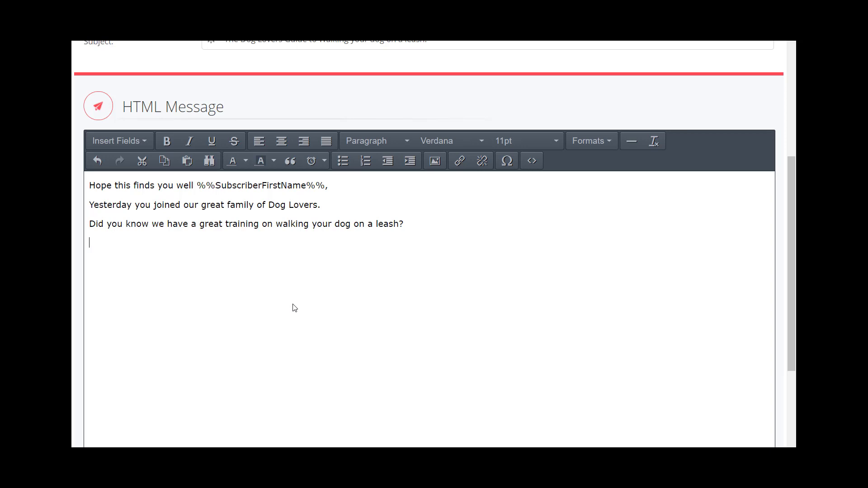
pyautogui.write('http://DogLoversGroup.c')
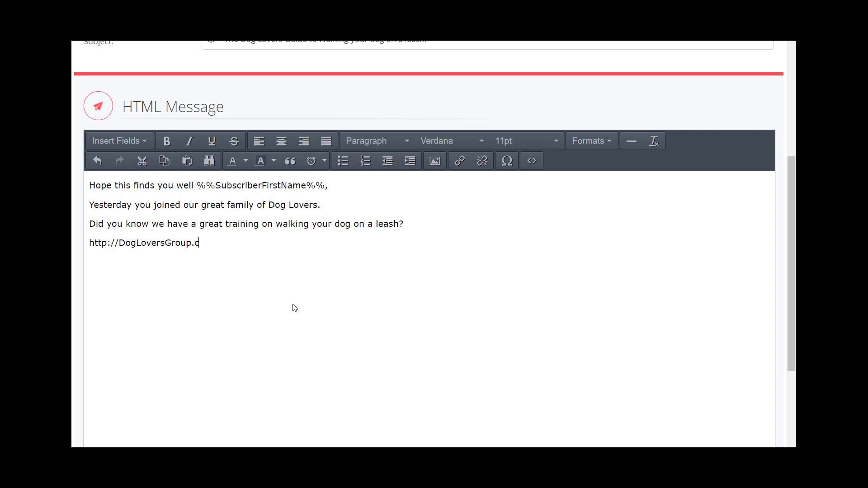
pyautogui.write('om/LeashTraining')
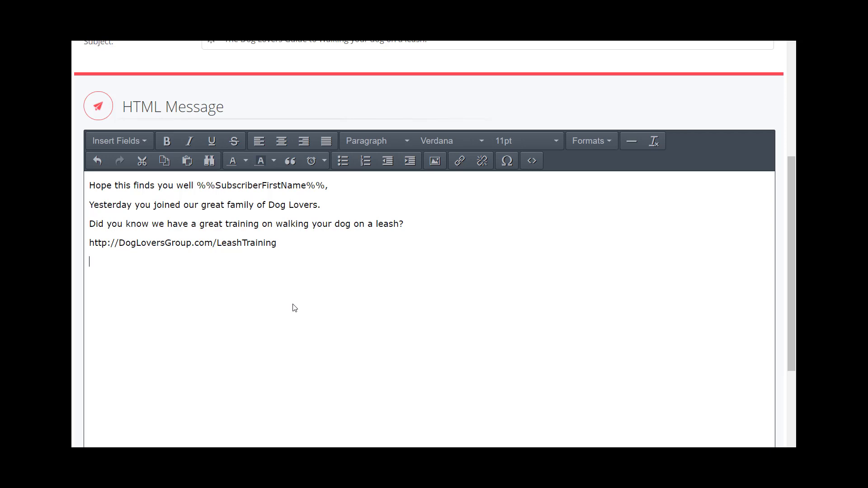
pyautogui.moveTo(277, 243); pyautogui.dragTo(89, 243)
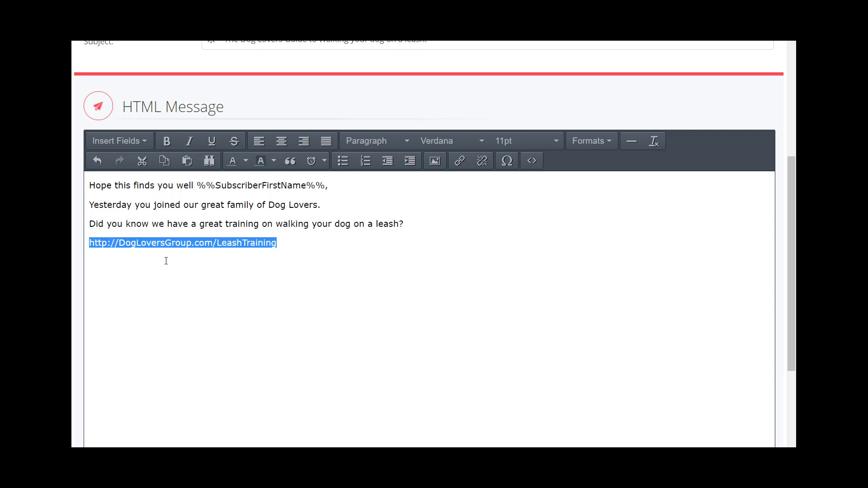
pyautogui.rightClick(182, 243)
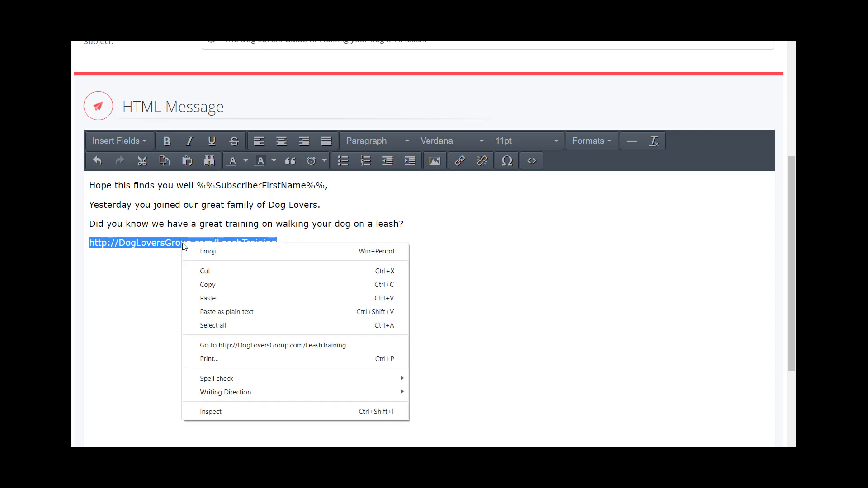
pyautogui.click(213, 285)
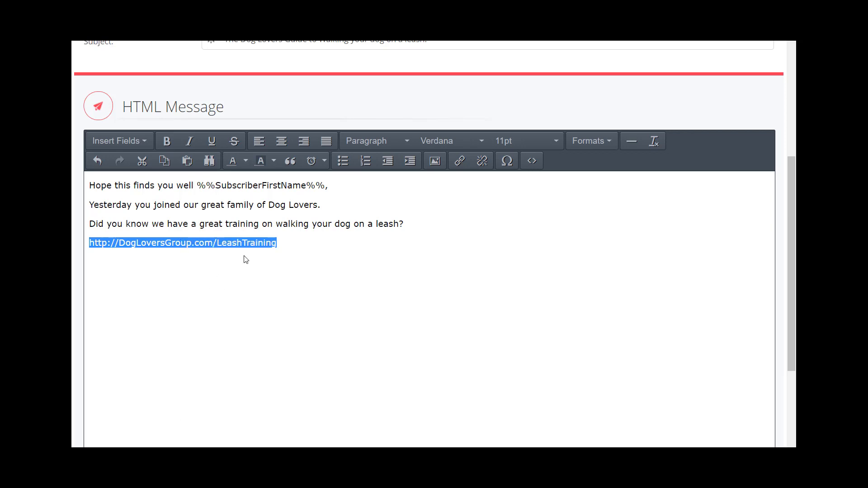
pyautogui.click(460, 161)
pyautogui.hotkey('ctrl', 'v')
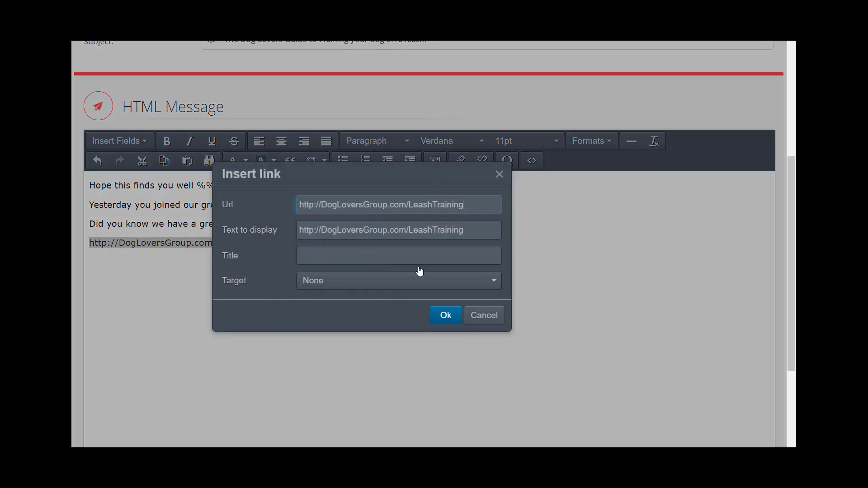
pyautogui.click(445, 317)
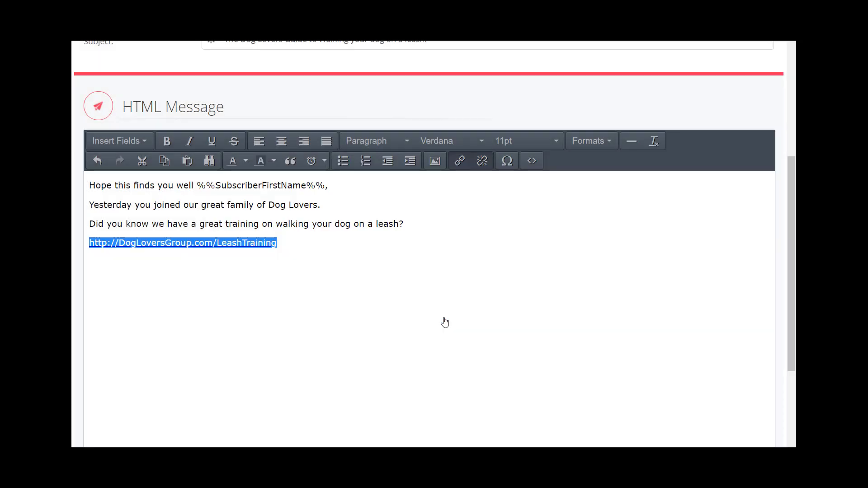
pyautogui.click(298, 331)
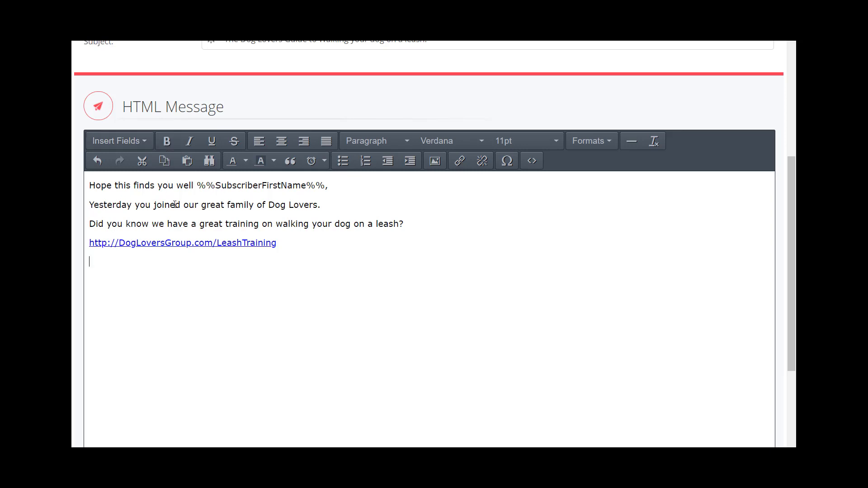
# Format "Dog Lovers" in the second line as bold, italic and underlined.
pyautogui.moveTo(268, 206); pyautogui.dragTo(318, 205)
pyautogui.click(166, 141)
pyautogui.click(186, 188)
pyautogui.moveTo(269, 206); pyautogui.dragTo(323, 206)
pyautogui.click(189, 141)
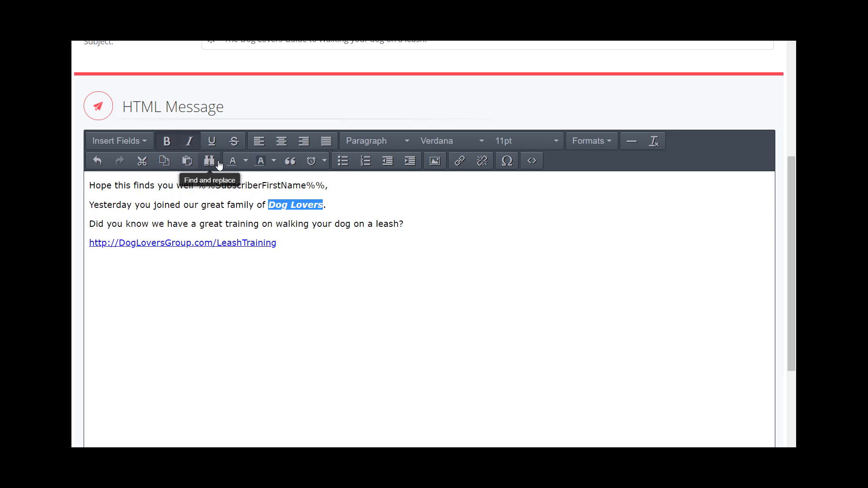
pyautogui.click(229, 219)
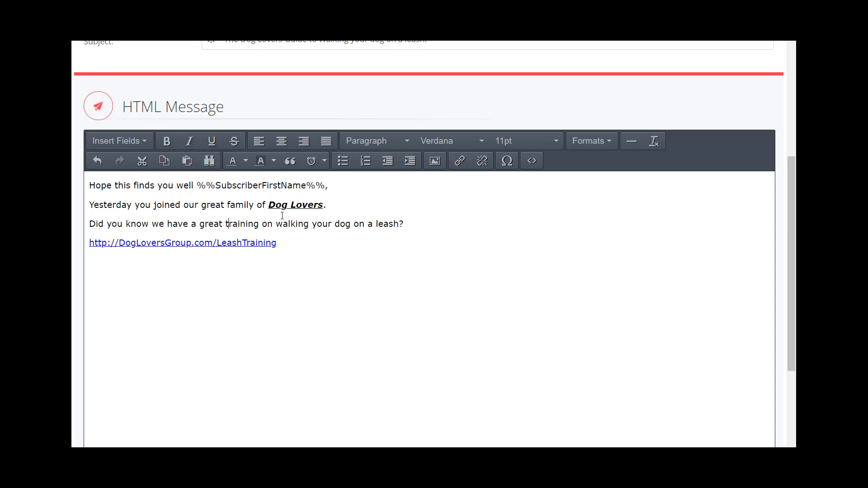
# Write "This only costs $27 but" below the training link and strike through "$27".
pyautogui.tripleClick(290, 244)
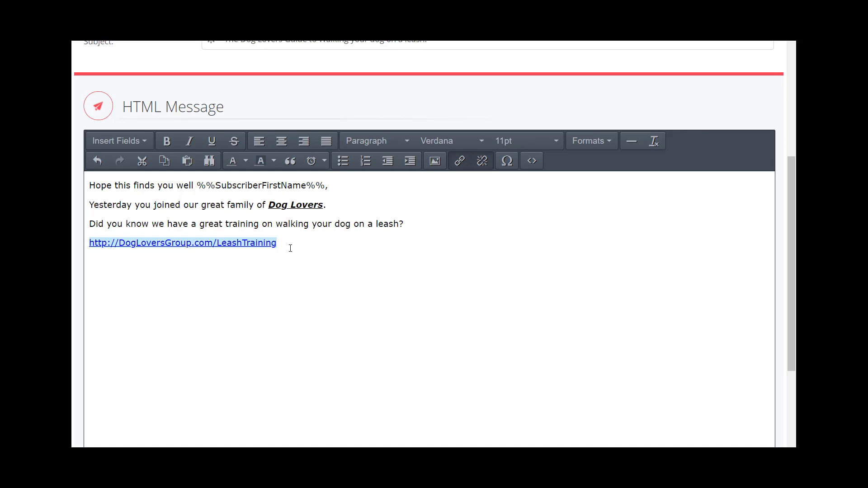
pyautogui.click(292, 248)
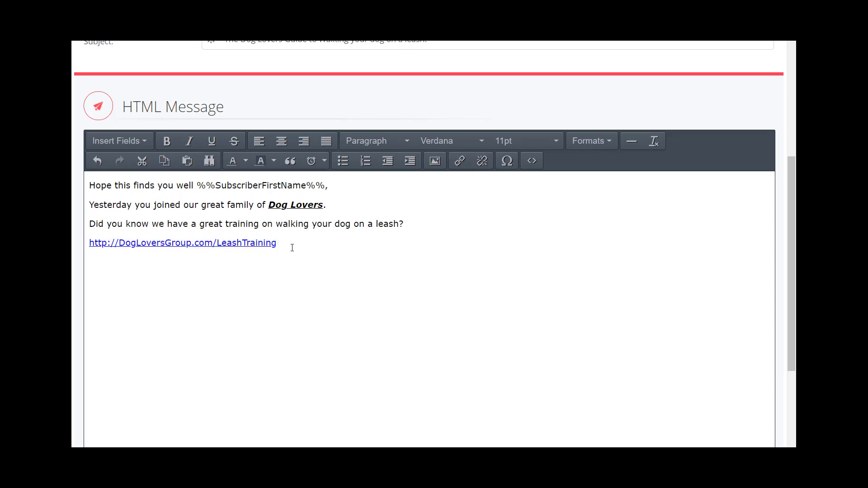
pyautogui.write('This ')
pyautogui.write('use to')
pyautogui.press('BackSpace')
pyautogui.press('BackSpace')
pyautogui.press('BackSpace')
pyautogui.press('BackSpace')
pyautogui.press('BackSpace')
pyautogui.press('BackSpace')
pyautogui.write('only')
pyautogui.write(' costs ')
pyautogui.write('$24')
pyautogui.press('BackSpace')
pyautogui.write('7')
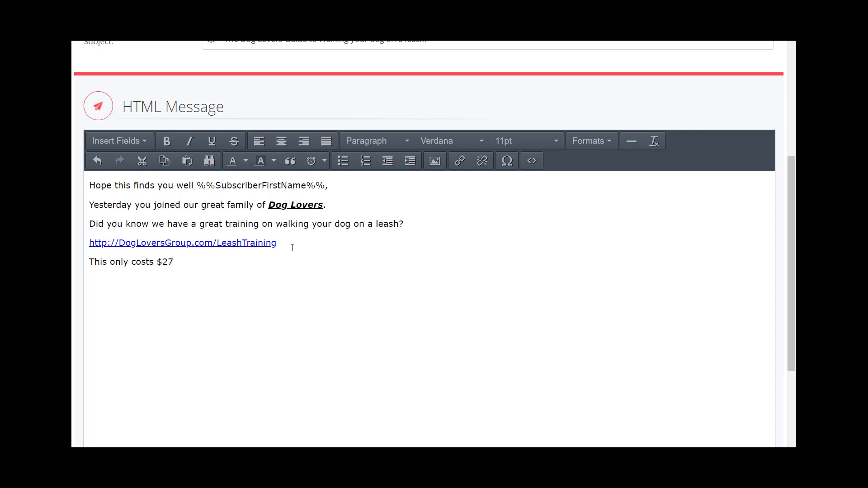
pyautogui.write(' but')
pyautogui.moveTo(156, 261); pyautogui.dragTo(173, 261)
pyautogui.click(234, 141)
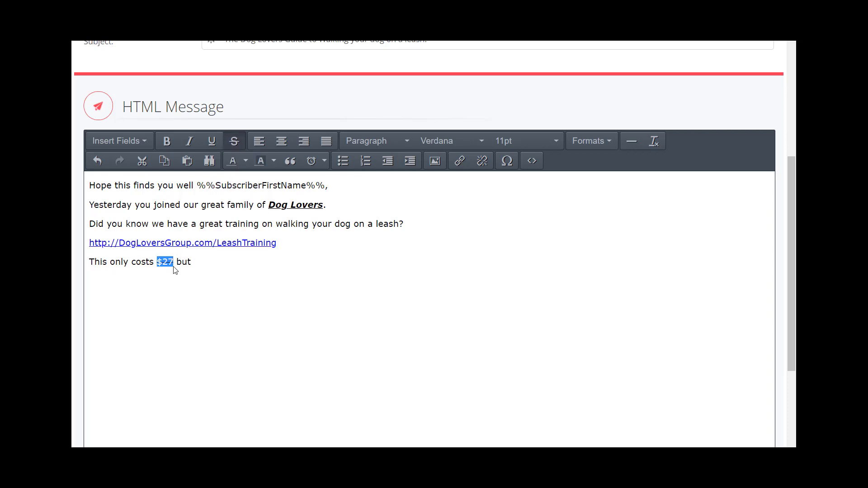
# Complete the price line with "today it's just $1" after "but".
pyautogui.click(163, 283)
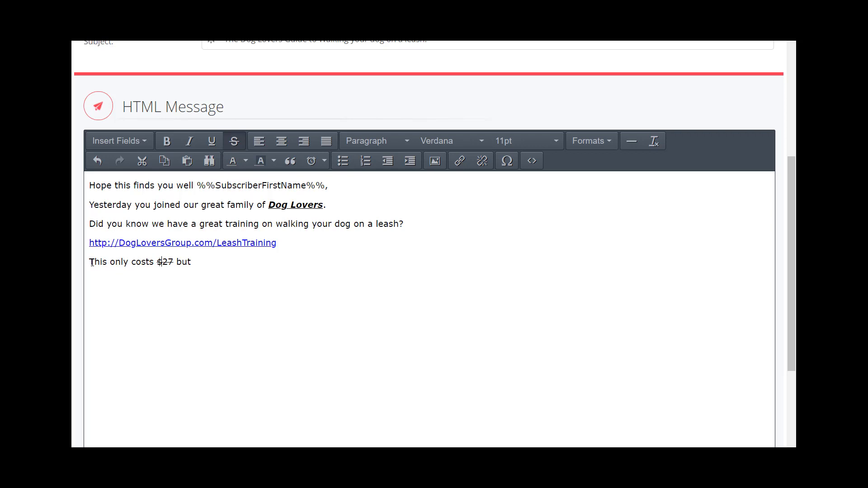
pyautogui.click(199, 262)
pyautogui.write("today it's j")
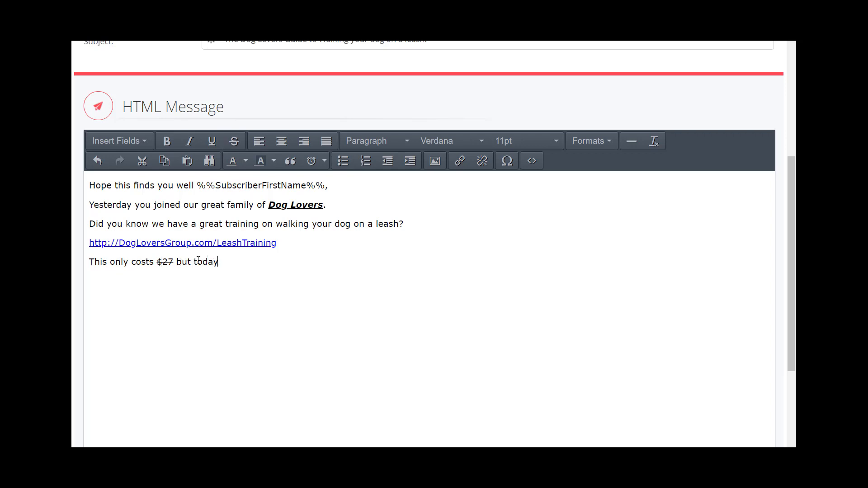
pyautogui.write('ust $1')
# Set the font size of the entire message to 18pt.
pyautogui.moveTo(323, 260); pyautogui.dragTo(88, 186)
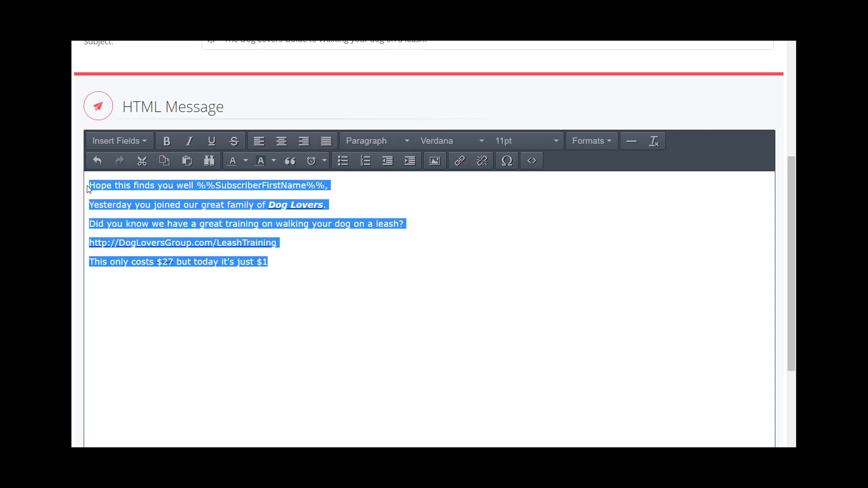
pyautogui.click(507, 142)
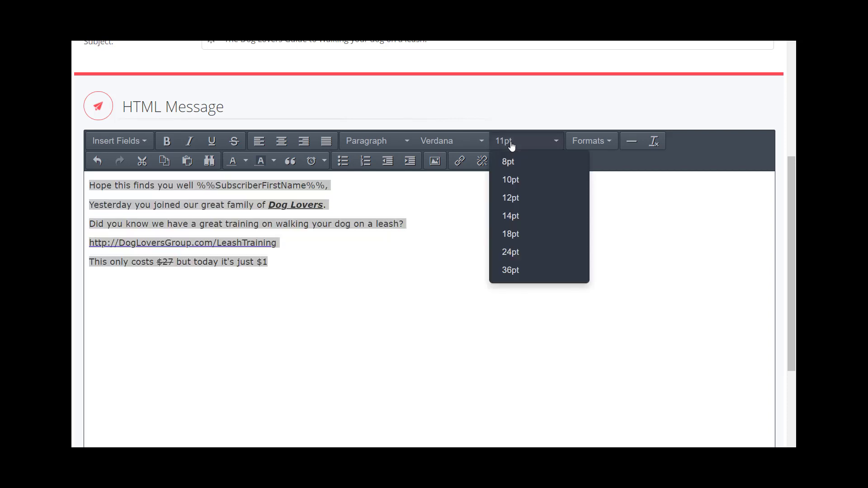
pyautogui.click(511, 234)
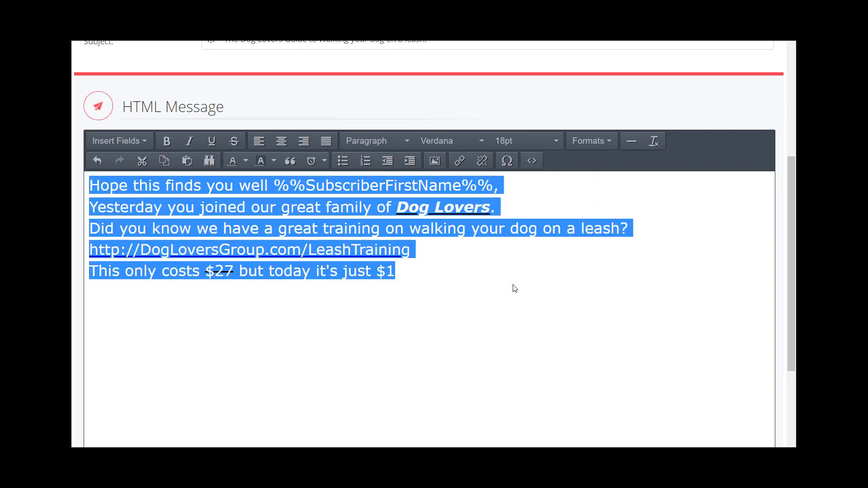
pyautogui.click(514, 287)
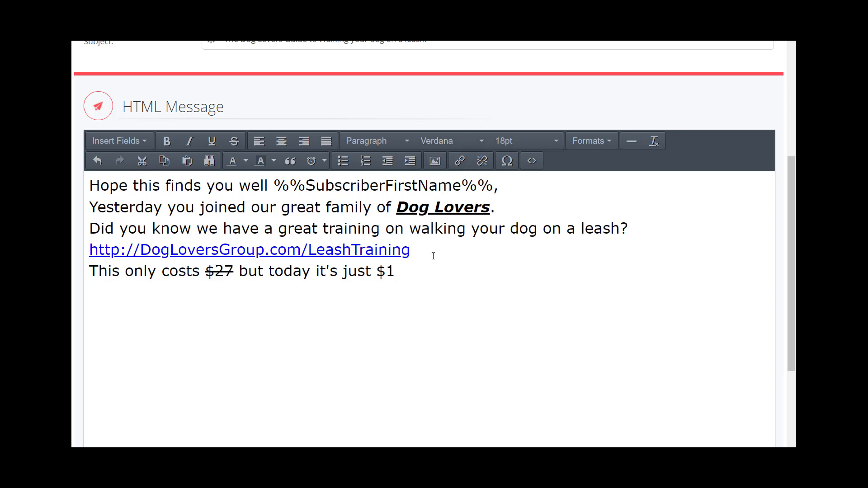
# Try Comic Sans MS on the price line and set its font to Impact.
pyautogui.moveTo(437, 267); pyautogui.dragTo(88, 271)
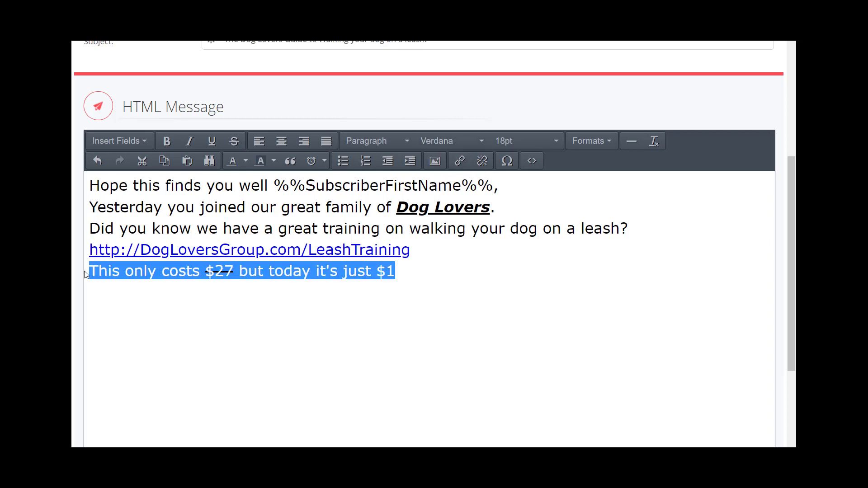
pyautogui.click(444, 141)
pyautogui.click(449, 235)
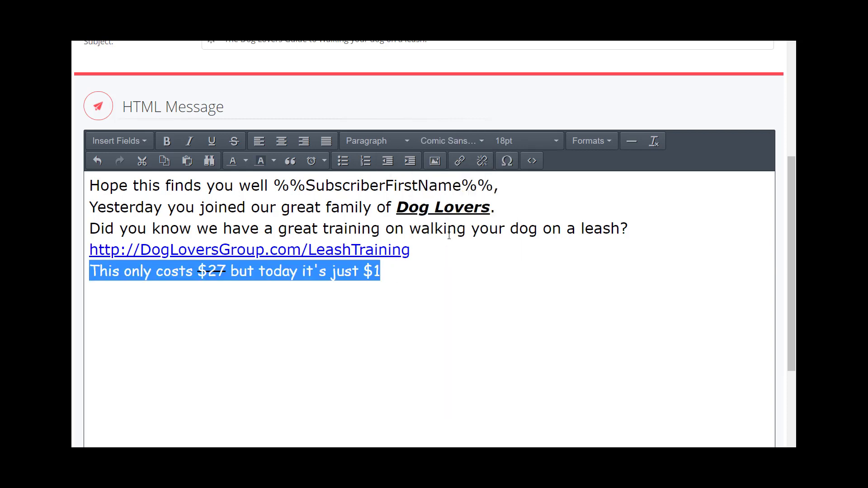
pyautogui.click(454, 141)
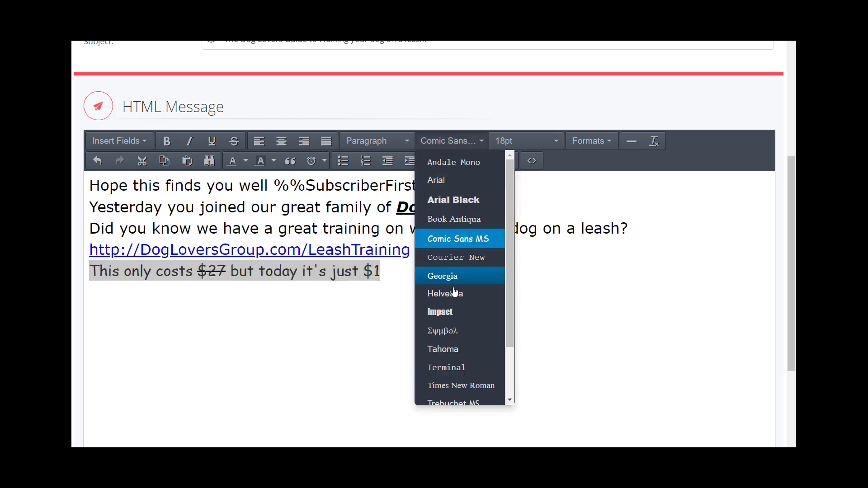
pyautogui.click(449, 312)
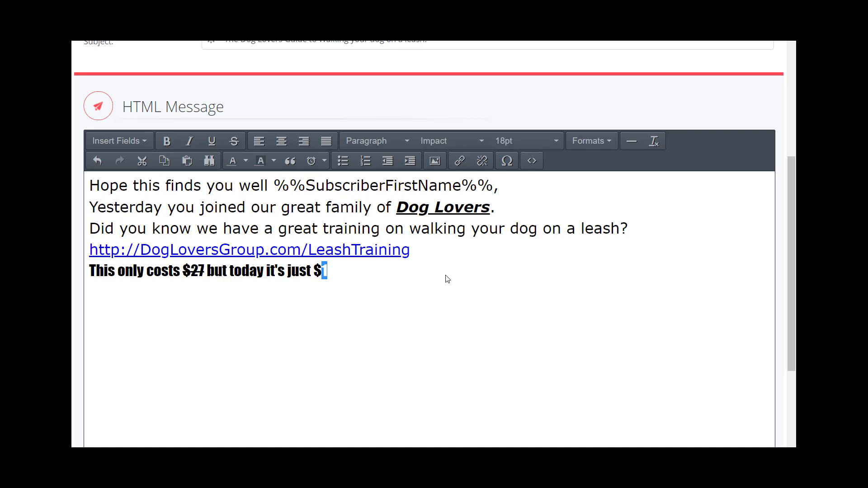
pyautogui.click(589, 143)
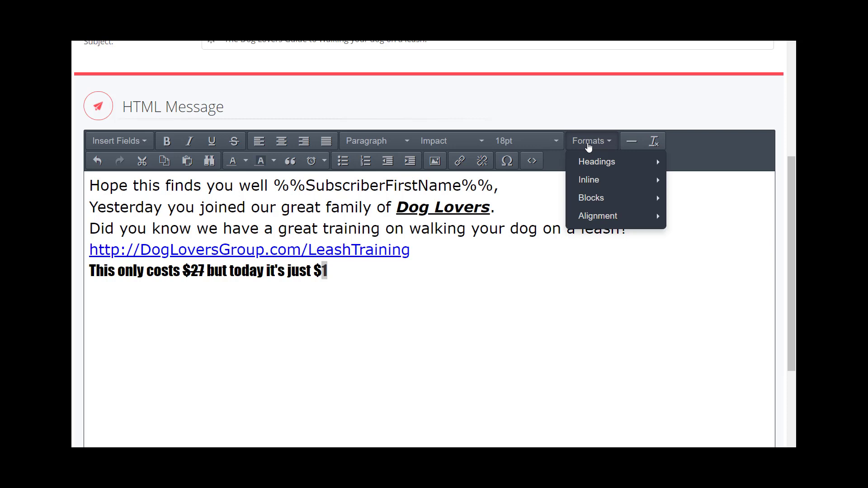
pyautogui.moveTo(588, 160)
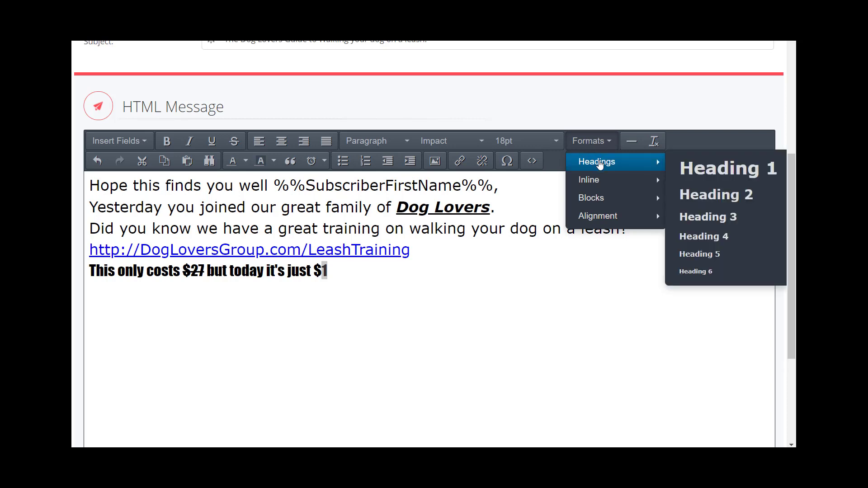
pyautogui.moveTo(605, 183)
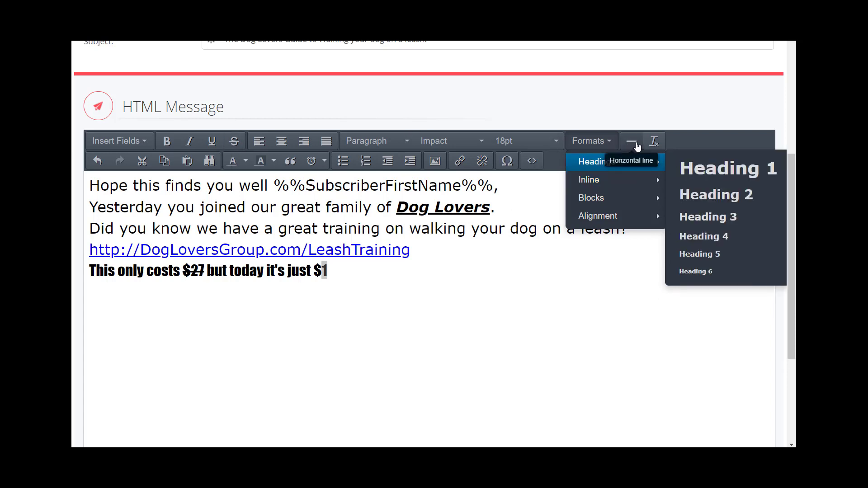
pyautogui.click(507, 250)
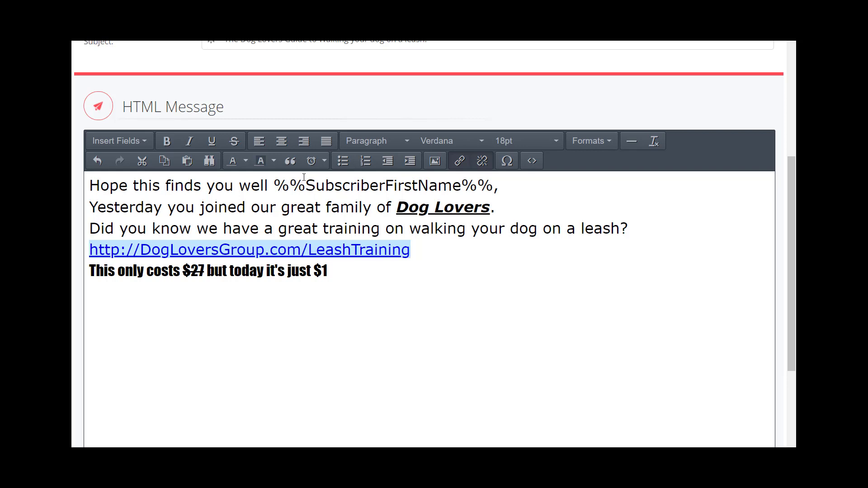
pyautogui.click(313, 270)
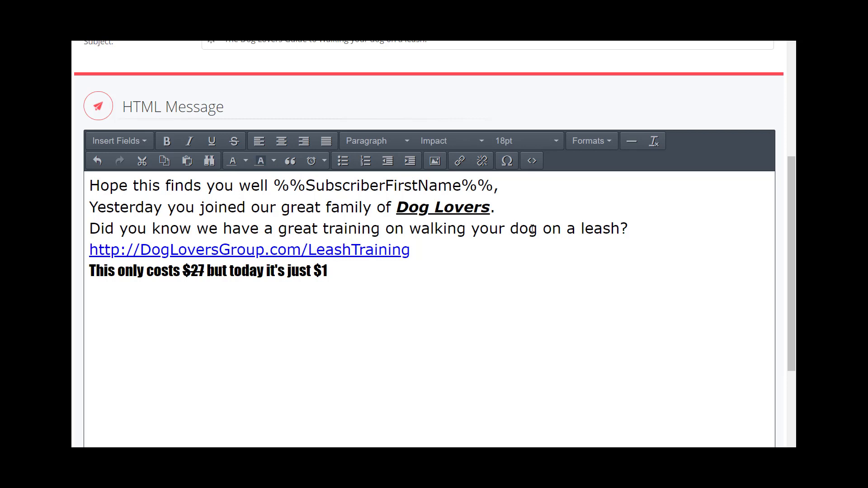
# Examine the message's HTML source code, including the subscriber first name field, and close it without changes.
pyautogui.click(534, 162)
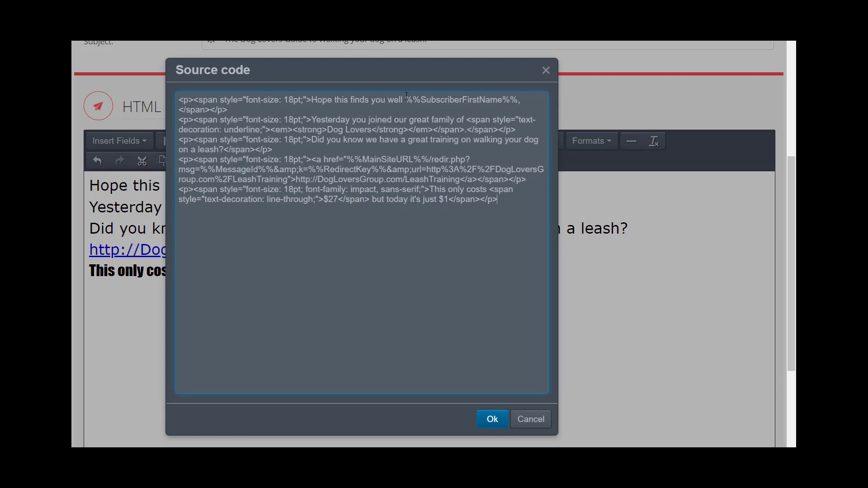
pyautogui.moveTo(406, 99); pyautogui.dragTo(508, 103)
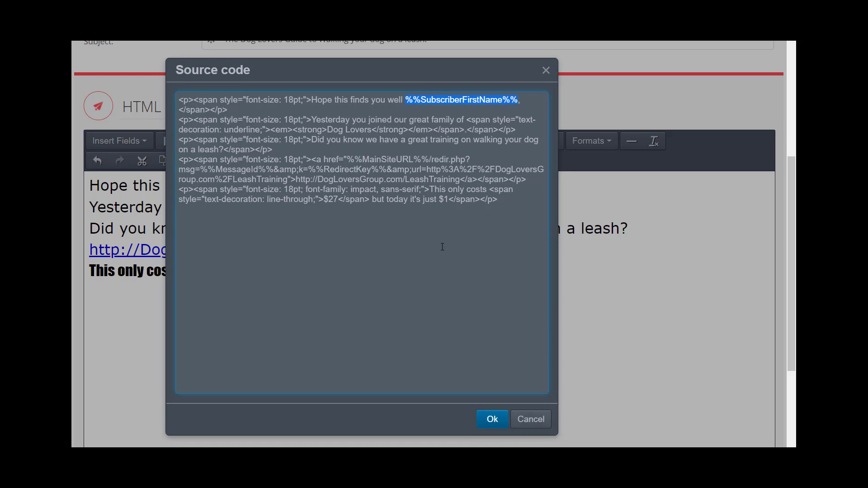
pyautogui.click(532, 420)
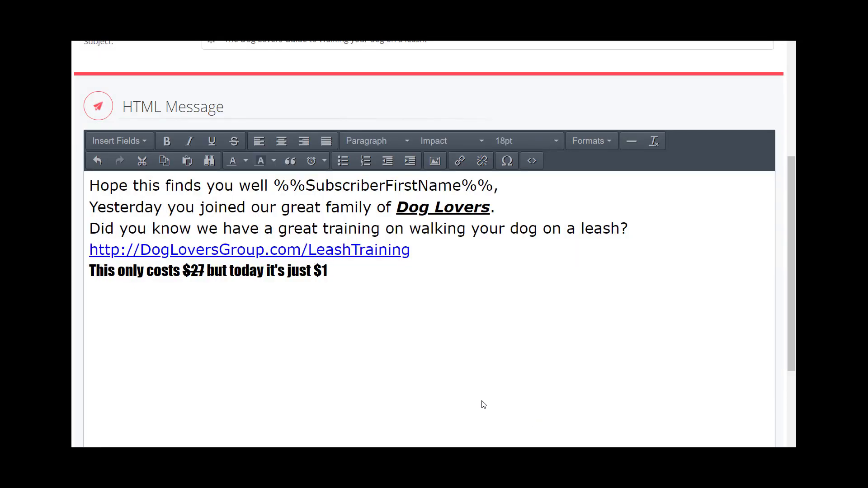
# Upload the StarWars picture for a new line below the price line.
pyautogui.click(346, 278)
pyautogui.press('Return')
pyautogui.click(436, 160)
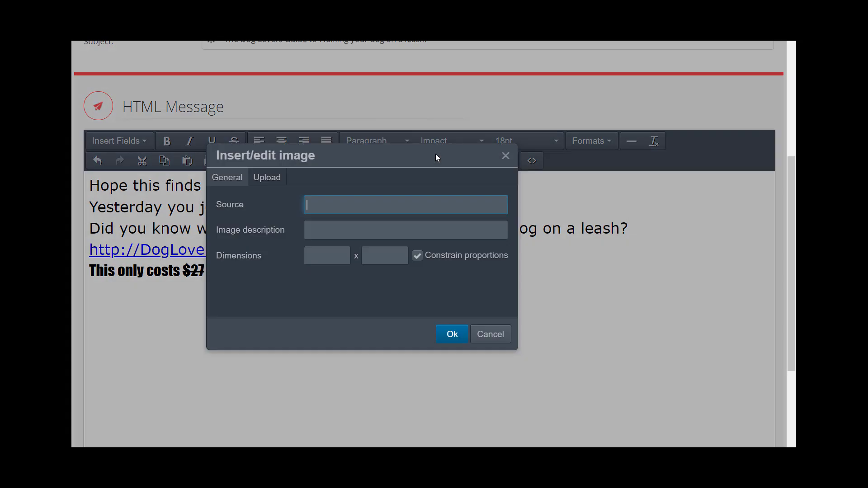
pyautogui.click(271, 183)
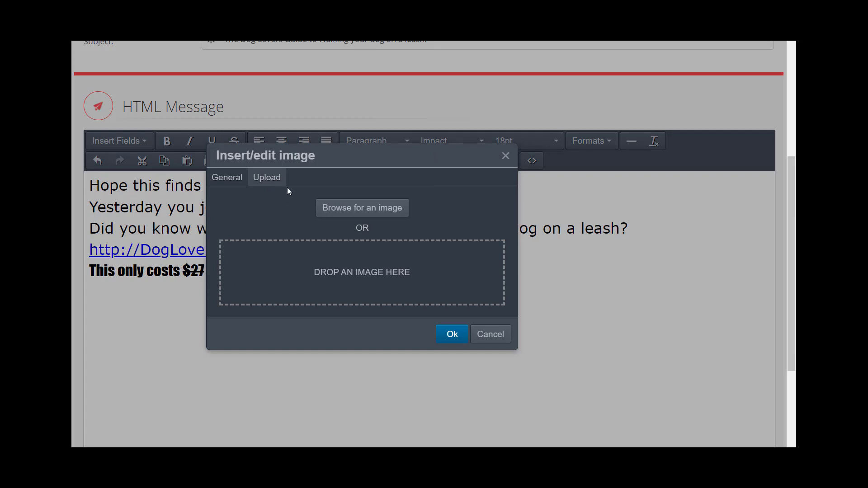
pyautogui.click(345, 209)
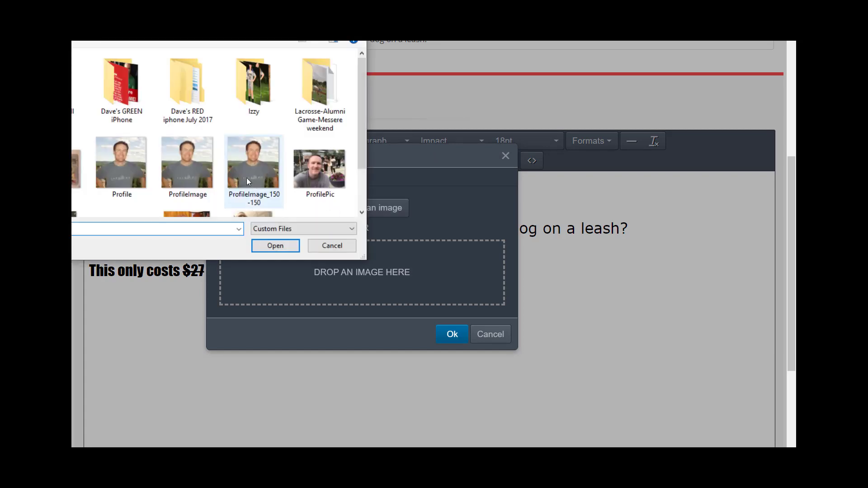
pyautogui.scroll(-2, 246, 178)
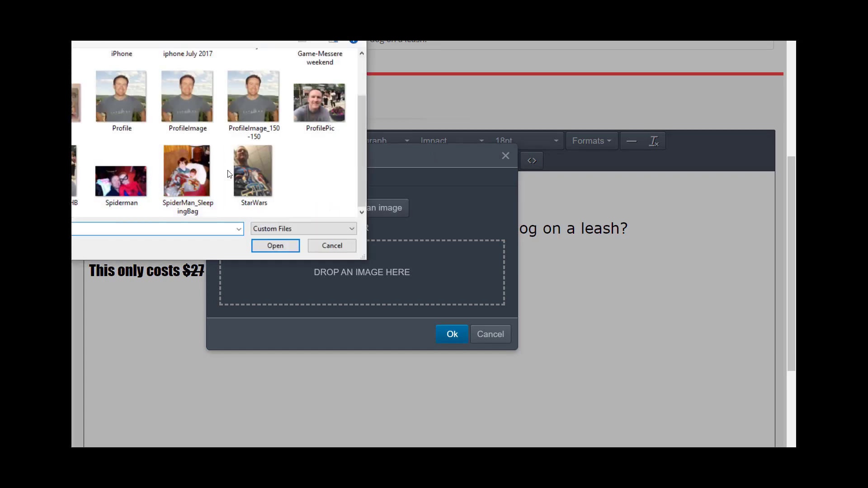
pyautogui.doubleClick(254, 172)
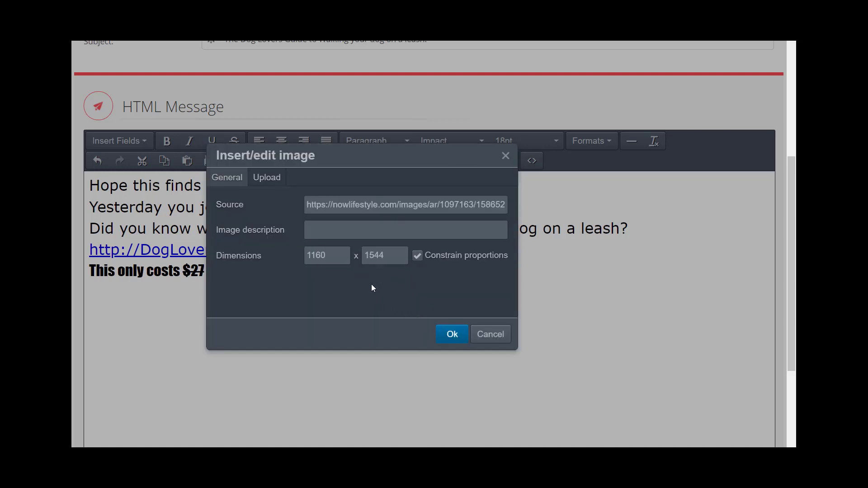
# Set the picture's width to 500 with constrained proportions and insert it into the message.
pyautogui.moveTo(343, 256); pyautogui.dragTo(290, 258)
pyautogui.write('500')
pyautogui.click(351, 291)
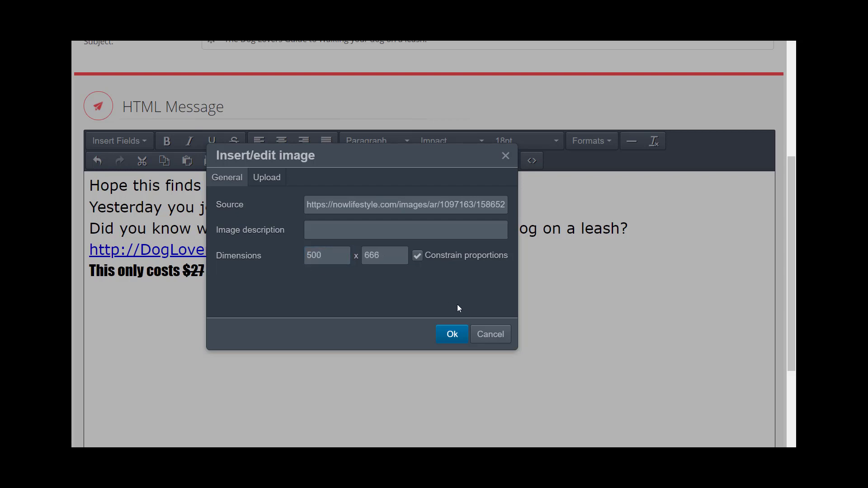
pyautogui.click(452, 335)
# Check the inserted StarWars picture in the message and delete it.
pyautogui.scroll(-1, 405, 347)
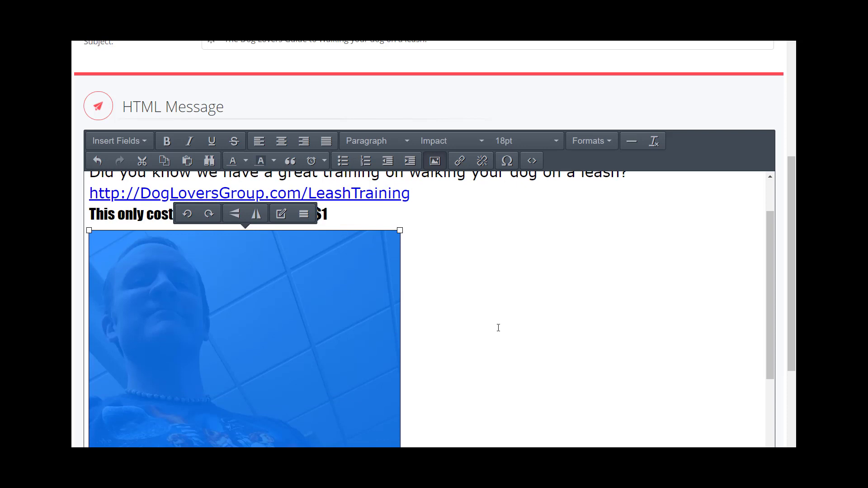
pyautogui.scroll(-3, 498, 327)
pyautogui.click(445, 311)
pyautogui.scroll(3, 445, 311)
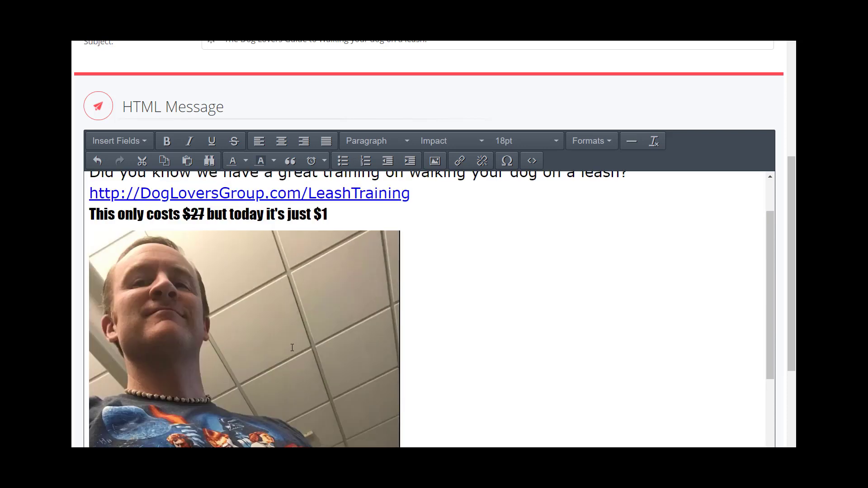
pyautogui.scroll(-2, 253, 306)
pyautogui.scroll(2, 252, 306)
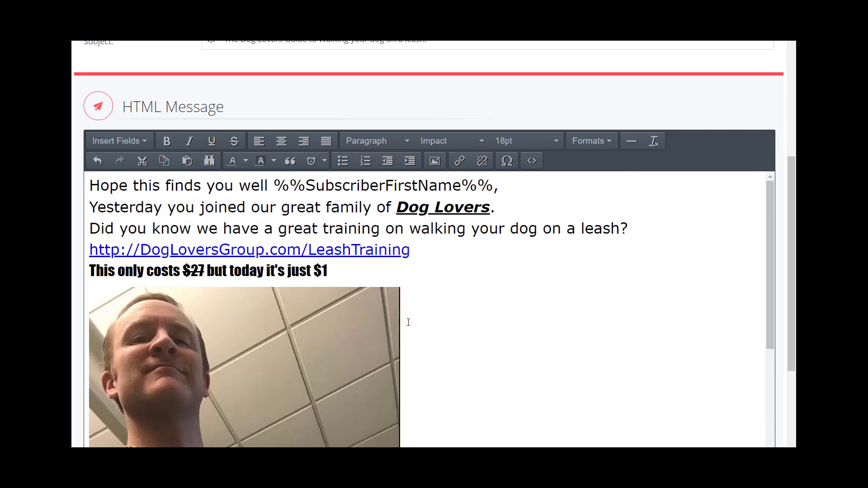
pyautogui.press('BackSpace')
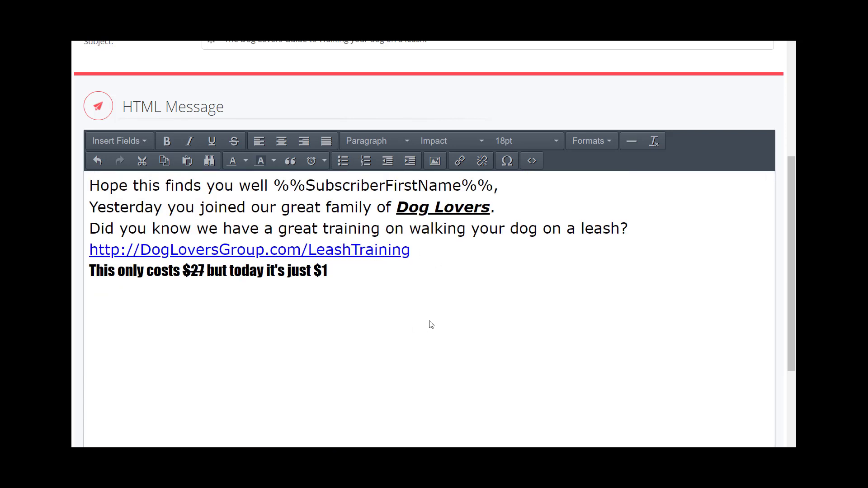
# Start inserting another image below the price line, ready to enter its source address.
pyautogui.scroll(-1, 467, 323)
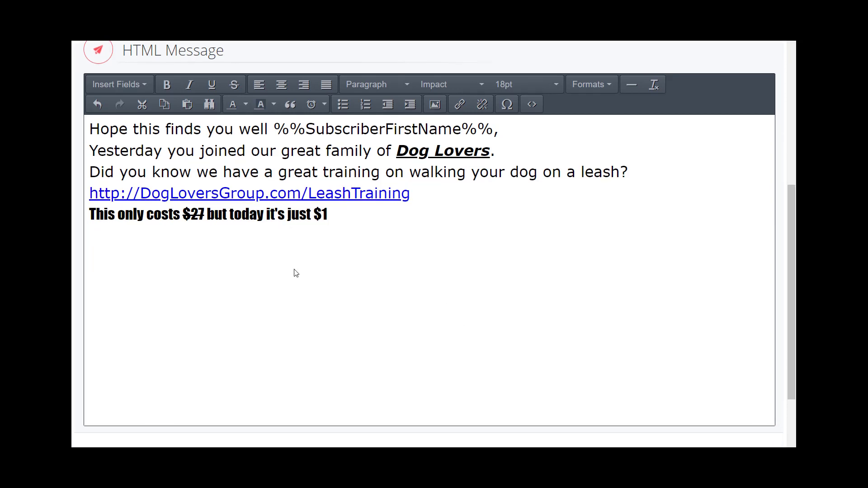
pyautogui.click(434, 105)
pyautogui.click(342, 206)
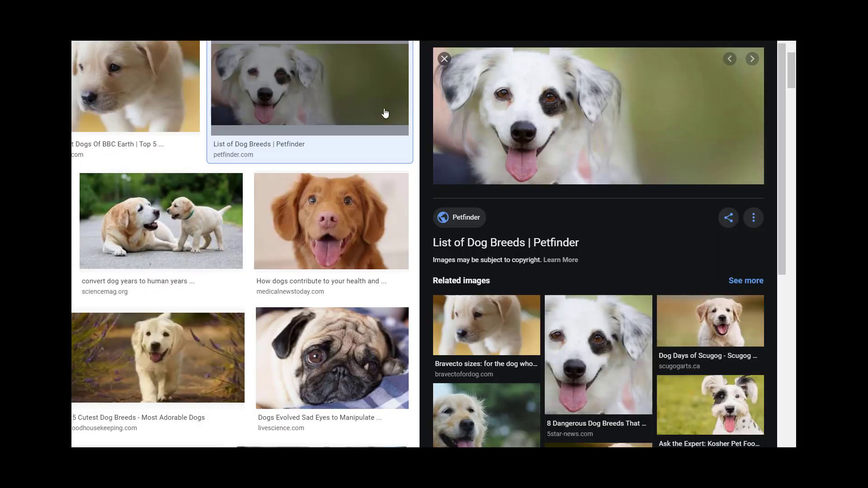
# Switch to the dog image results and open the Good Housekeeping puppy among lavender in its own tab.
pyautogui.scroll(-4, 302, 278)
pyautogui.scroll(-1, 302, 278)
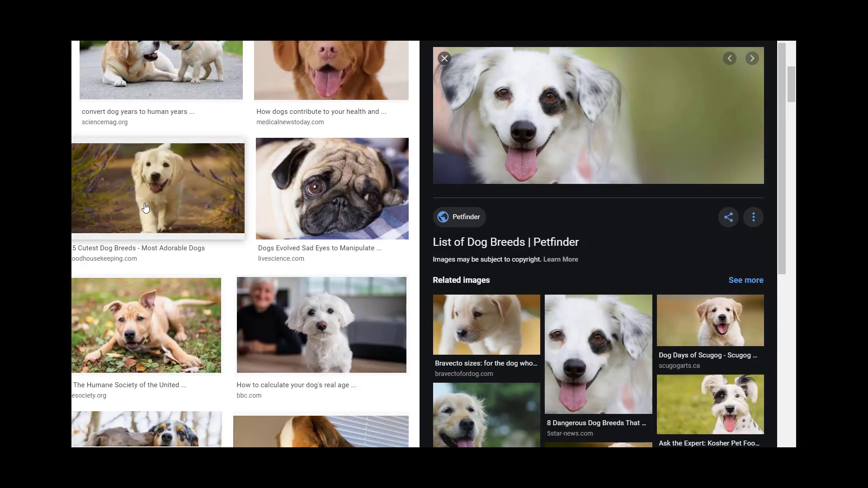
pyautogui.click(144, 208)
pyautogui.rightClick(520, 161)
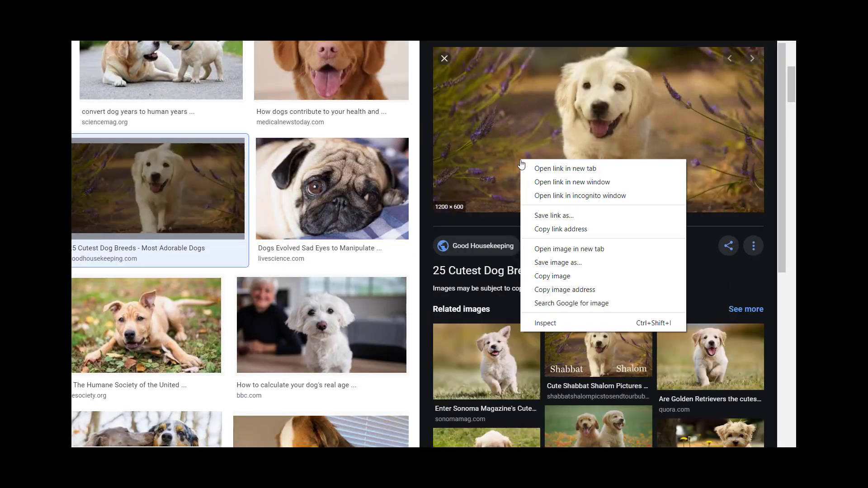
pyautogui.click(568, 249)
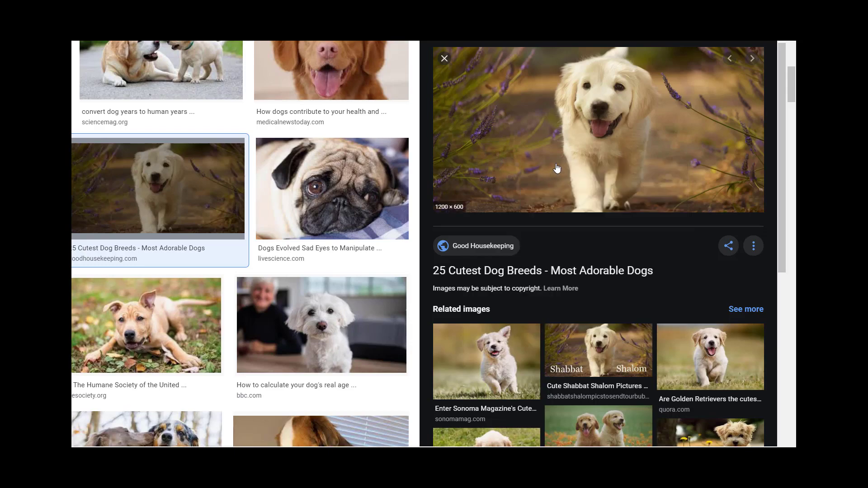
pyautogui.hotkey('ctrl', 'Tab')
pyautogui.rightClick(425, 245)
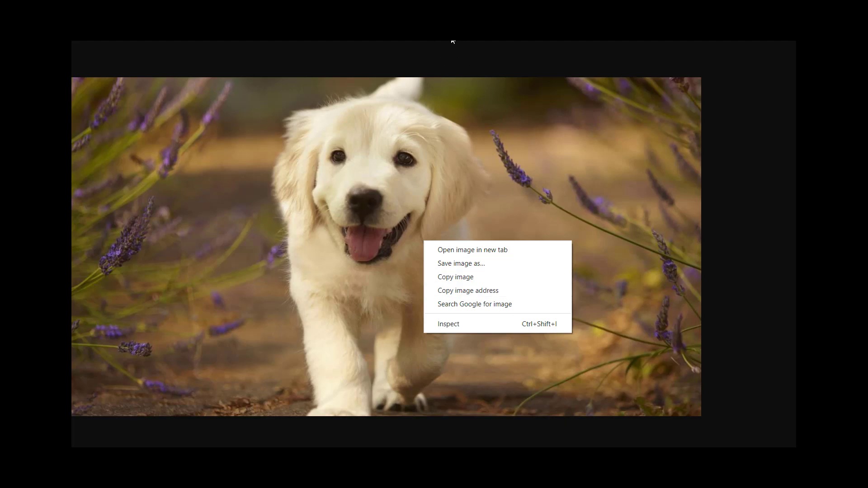
pyautogui.press('Escape')
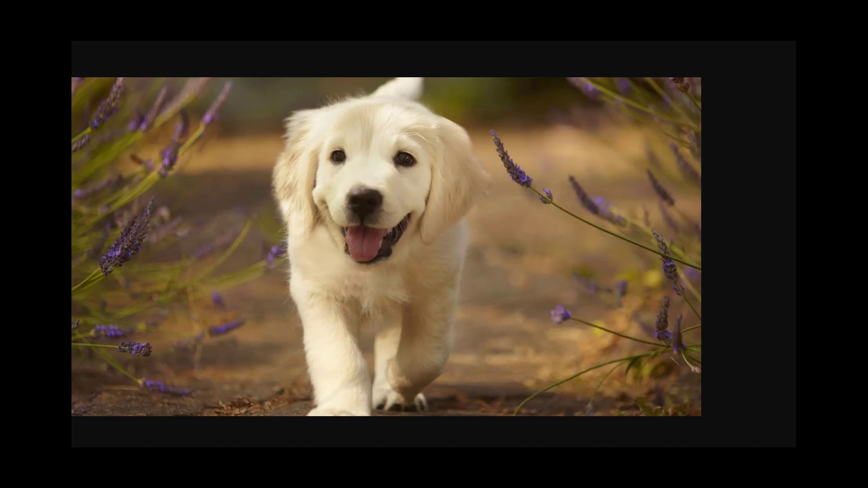
# Return to the email editor and paste the golden retriever puppy image's address as the image source.
pyautogui.click(346, 18)
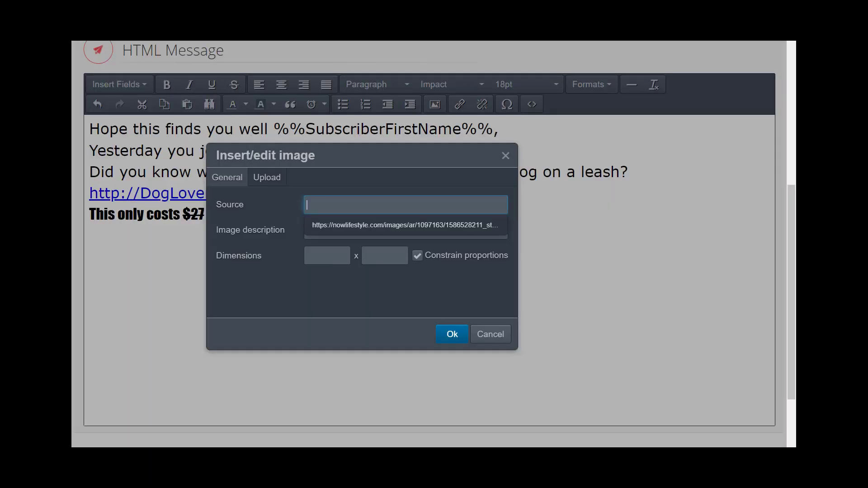
pyautogui.rightClick(319, 204)
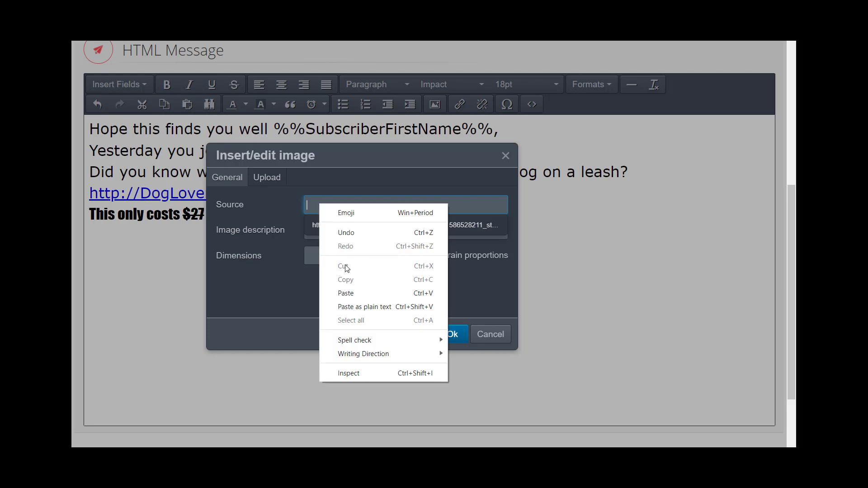
pyautogui.click(350, 292)
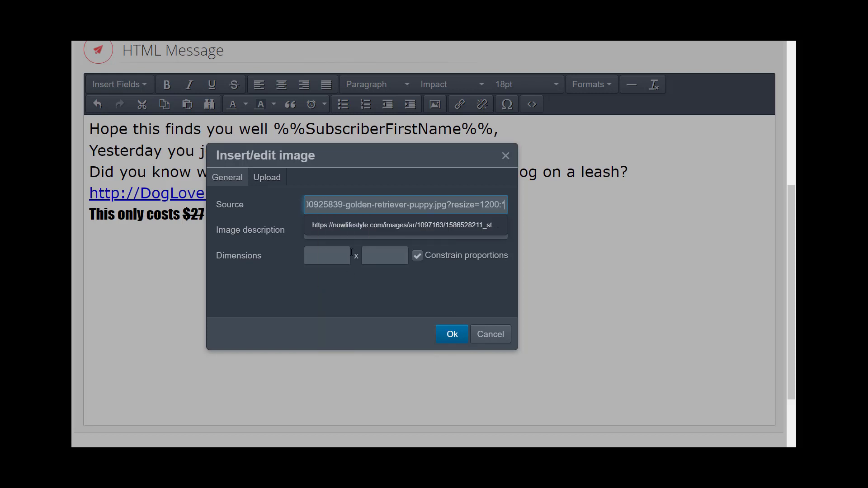
pyautogui.doubleClick(436, 206)
pyautogui.click(435, 276)
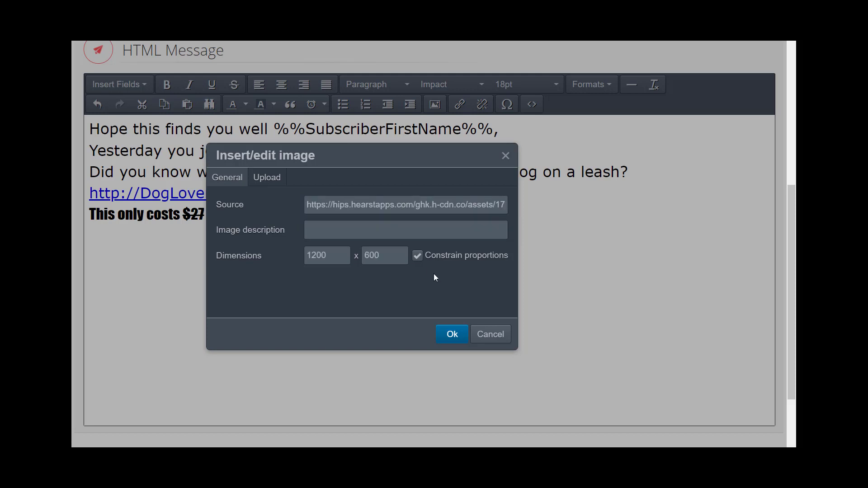
# Set the puppy image's width to 600 with constrained proportions and insert it below the price line.
pyautogui.moveTo(327, 254); pyautogui.dragTo(303, 261)
pyautogui.write('600')
pyautogui.click(452, 334)
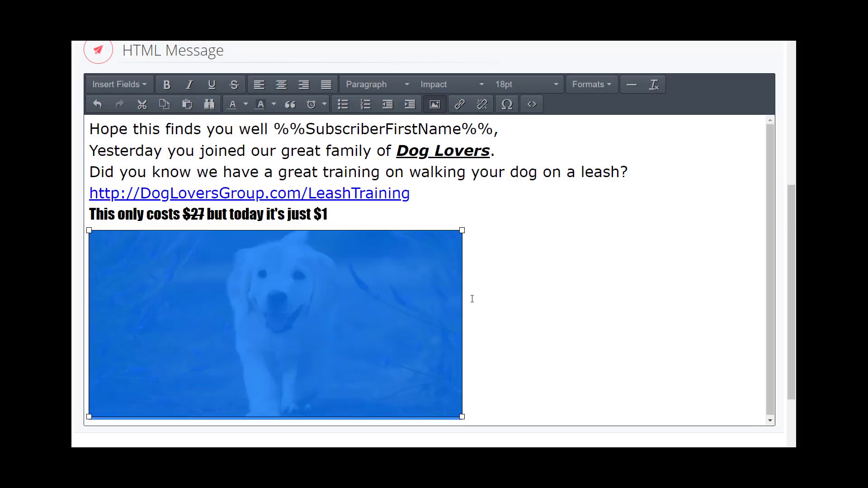
pyautogui.click(472, 299)
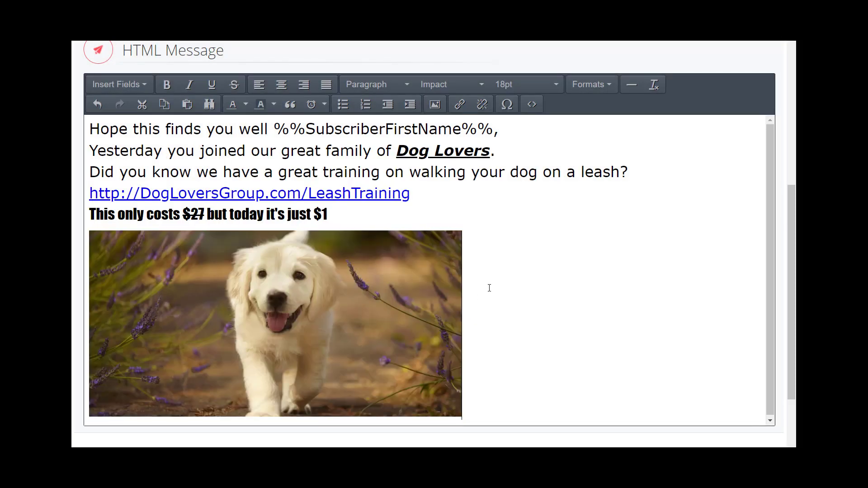
pyautogui.click(296, 321)
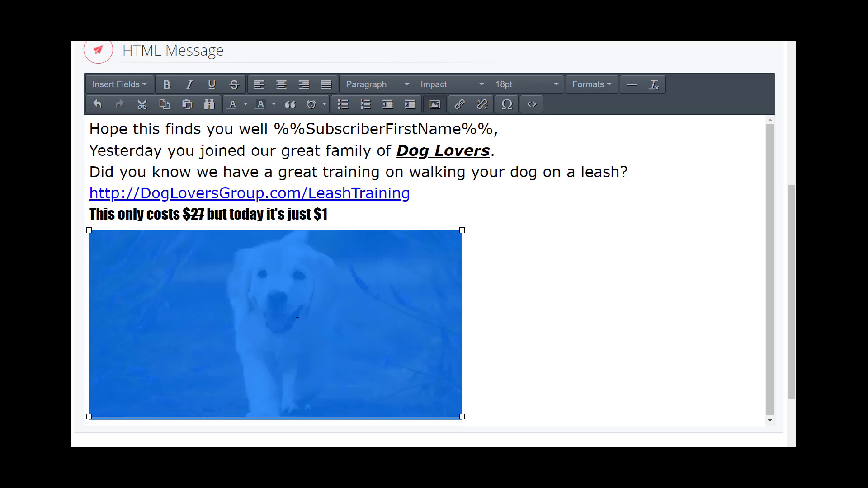
pyautogui.click(368, 213)
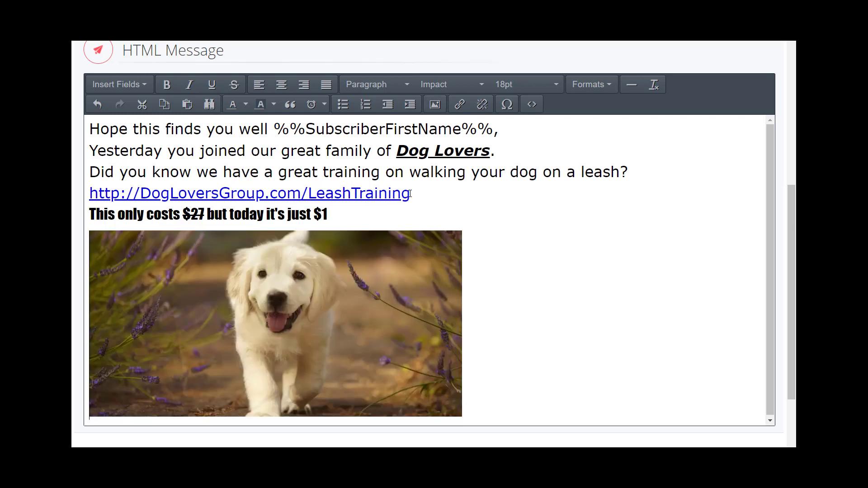
pyautogui.moveTo(411, 193); pyautogui.dragTo(92, 195)
pyautogui.rightClick(99, 194)
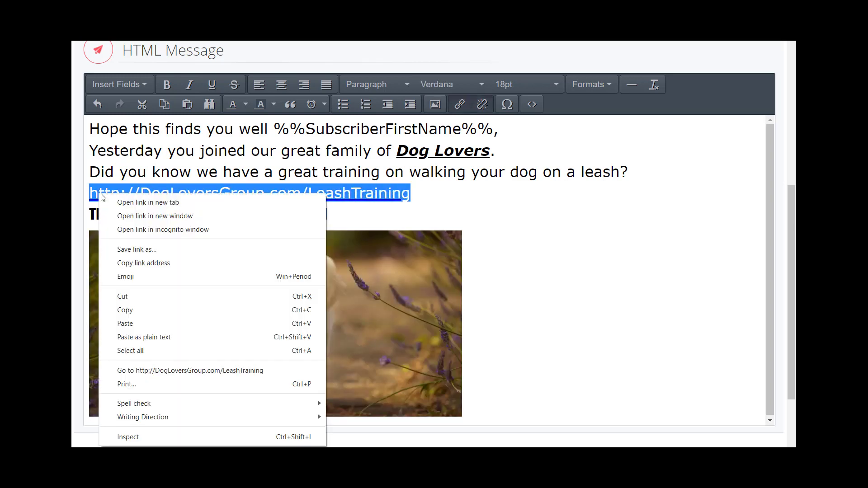
pyautogui.click(129, 310)
pyautogui.click(366, 310)
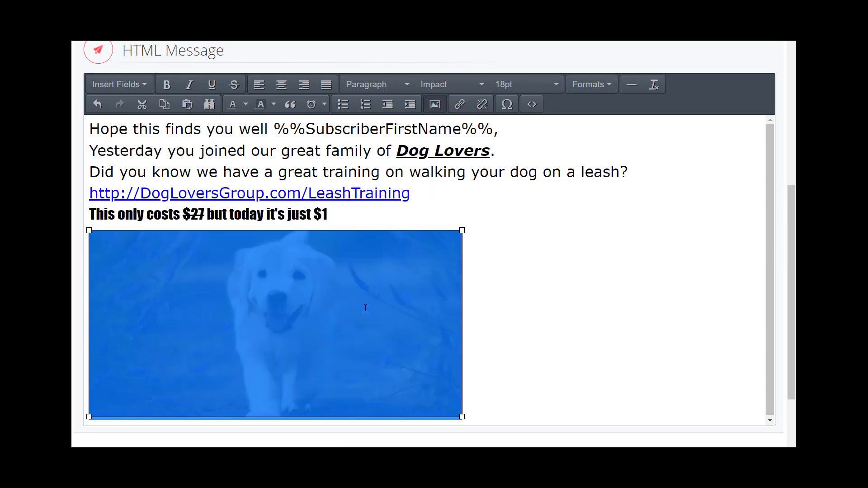
pyautogui.click(459, 104)
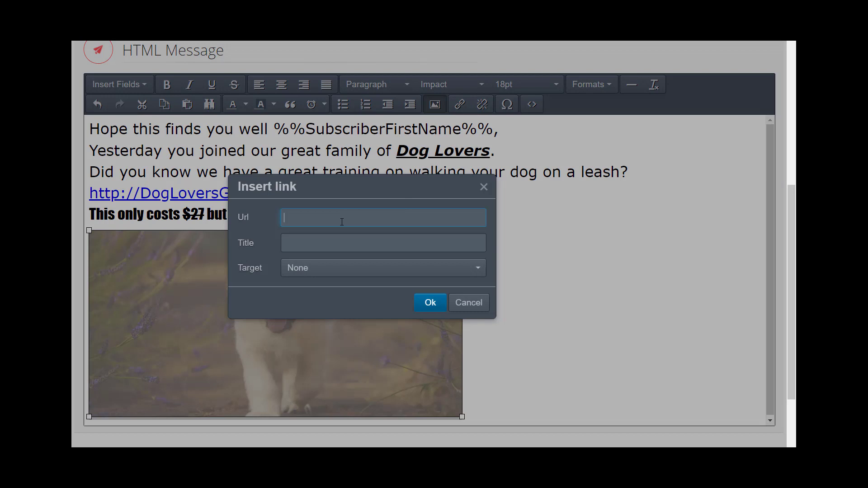
pyautogui.hotkey('ctrl', 'v')
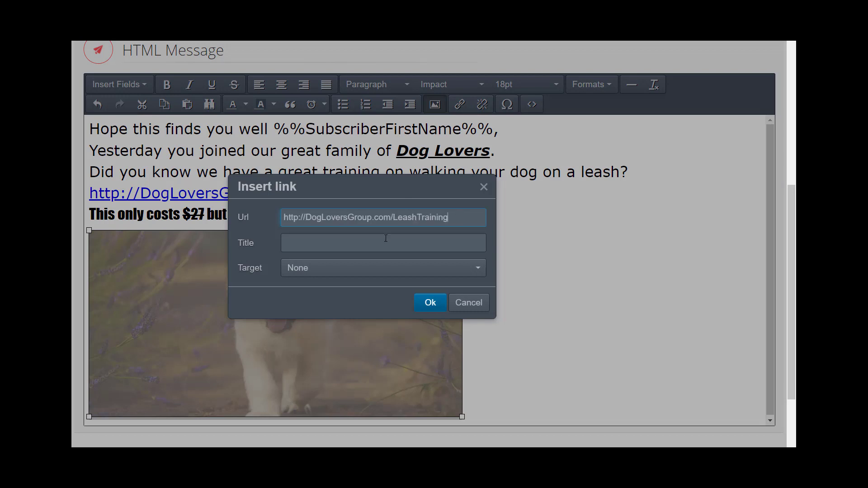
pyautogui.click(385, 239)
pyautogui.write('Get ')
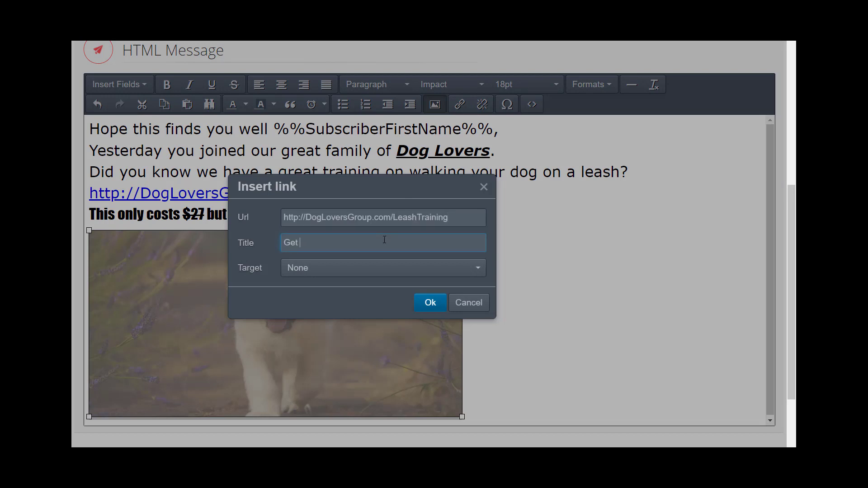
pyautogui.write('your Leash Training for just $1')
pyautogui.click(421, 304)
pyautogui.click(520, 302)
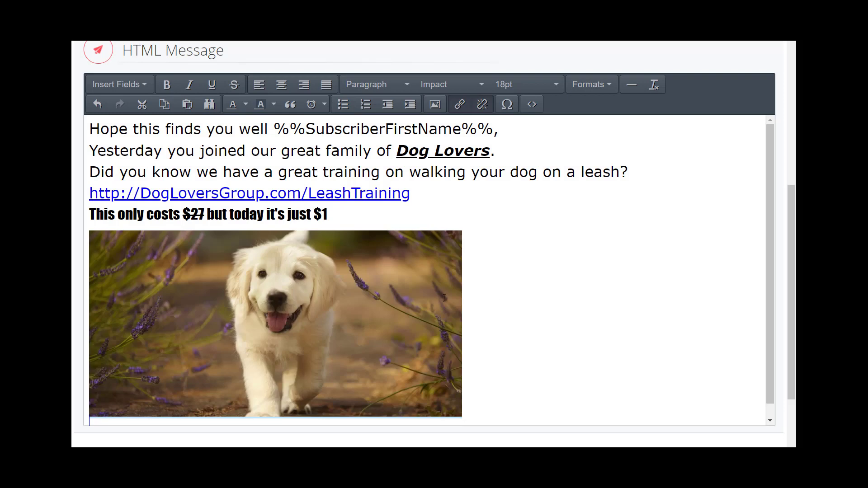
pyautogui.moveTo(407, 306)
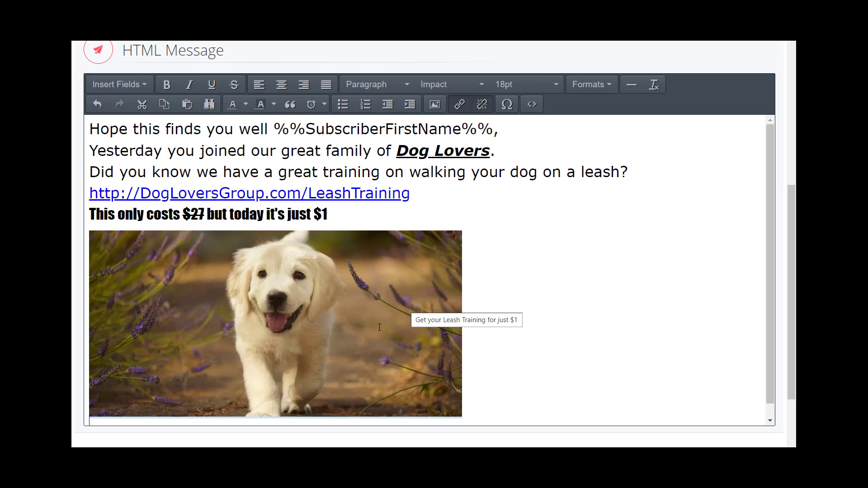
# Review the finished message, add it to the Dog Lovers follow-up series and dismiss the notification.
pyautogui.scroll(-5, 661, 219)
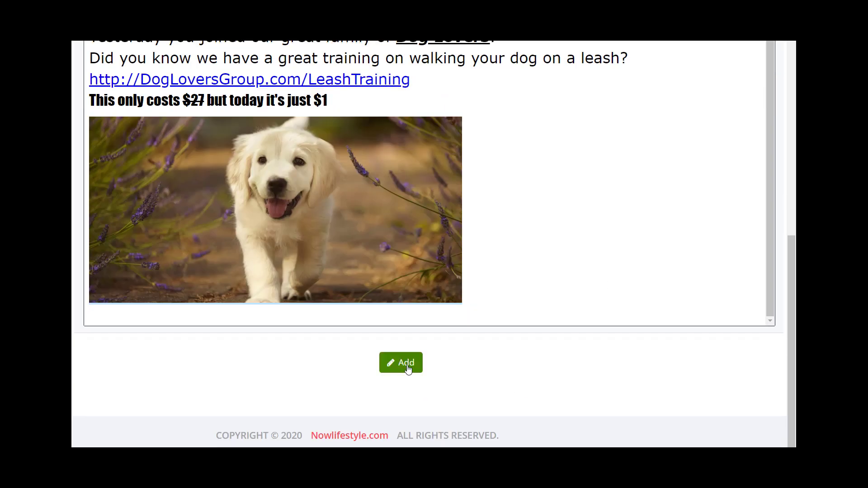
pyautogui.scroll(1, 545, 273)
pyautogui.scroll(5, 79, 258)
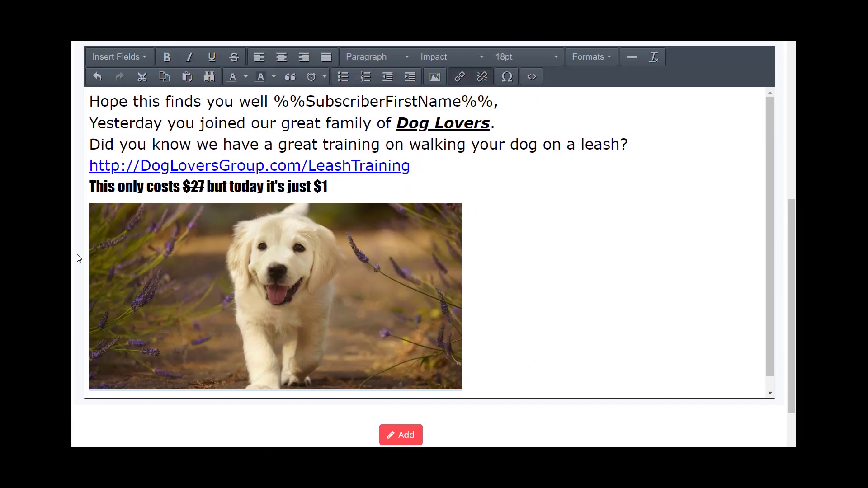
pyautogui.scroll(-5, 592, 299)
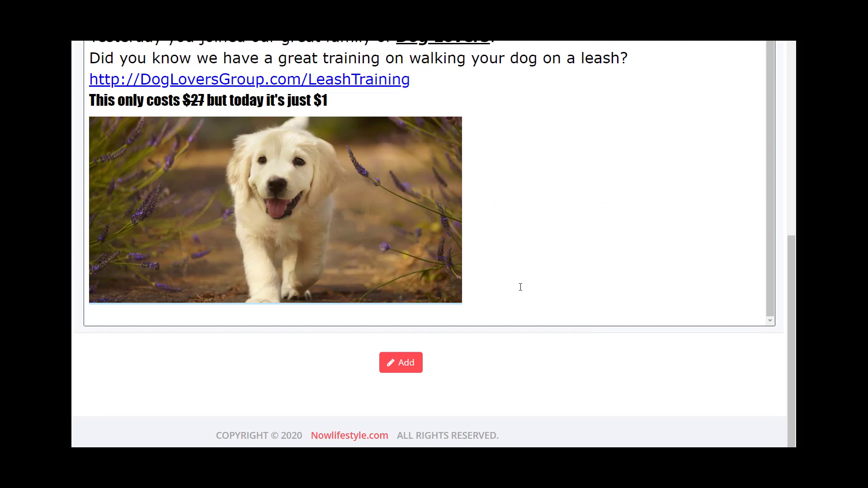
pyautogui.click(405, 367)
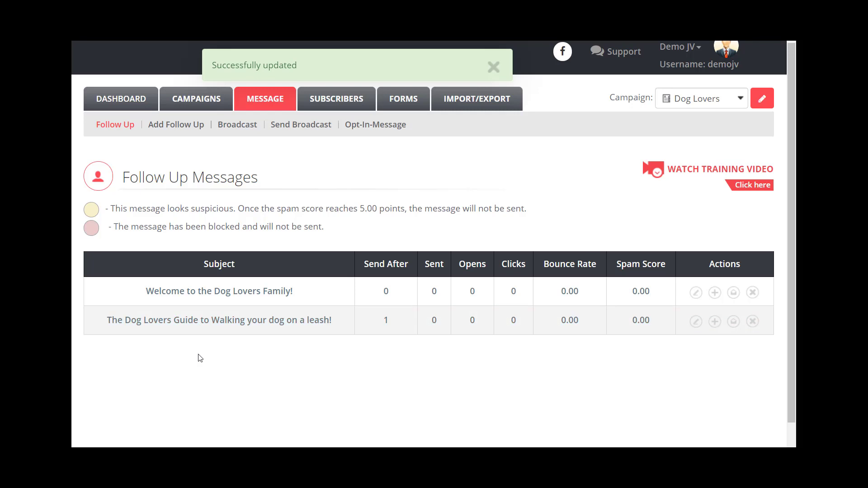
pyautogui.click(494, 68)
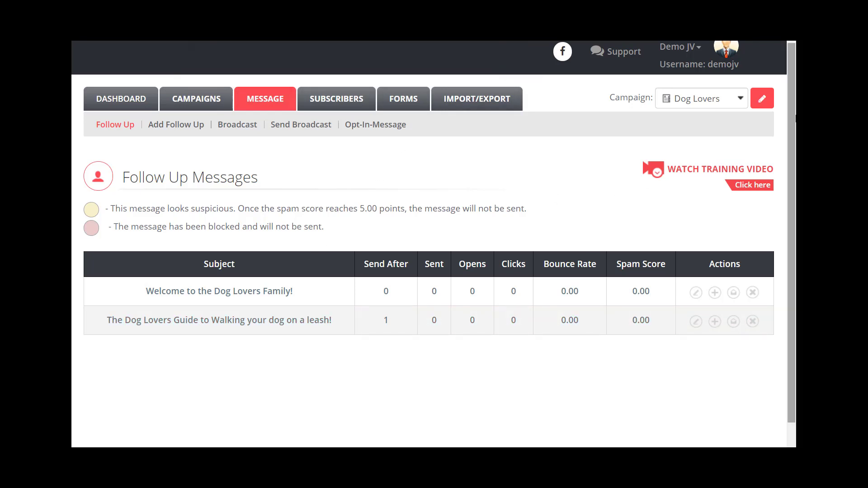
pyautogui.moveTo(791, 118); pyautogui.dragTo(791, 134)
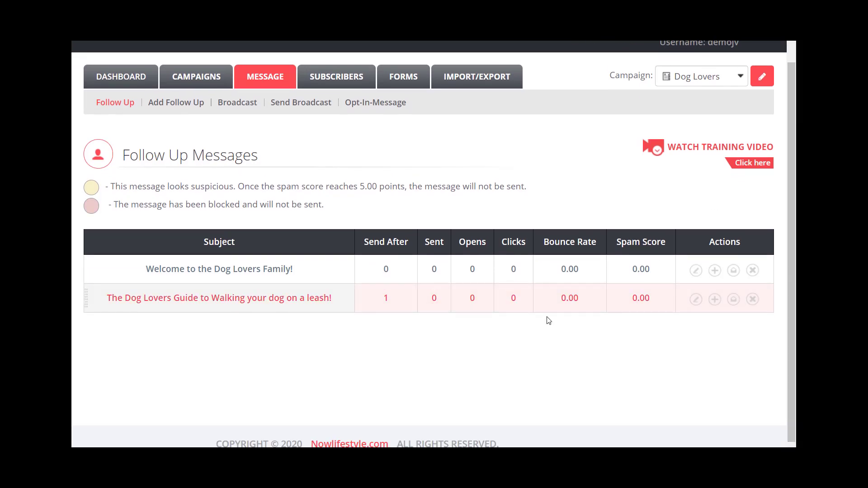